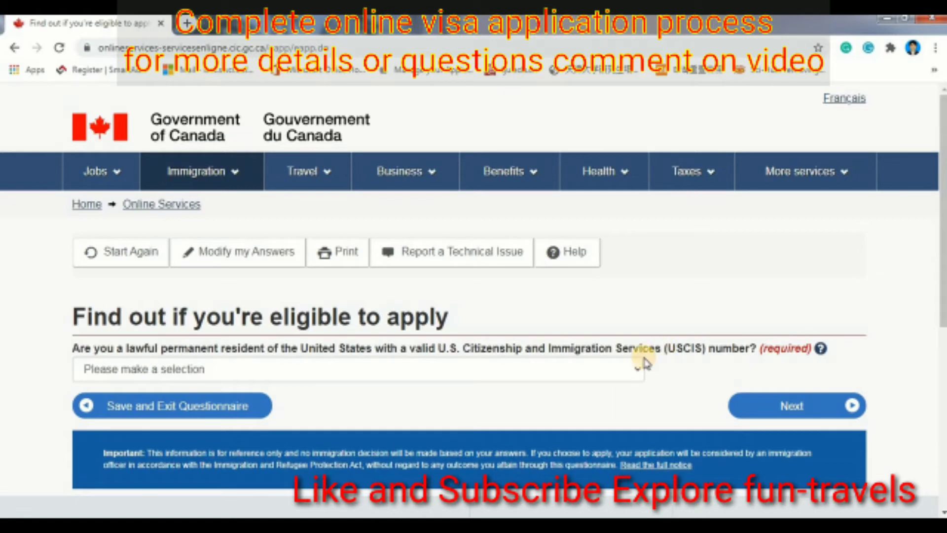
# Answer No to being a lawful permanent resident of the United States with a valid USCIS number and continue.
pyautogui.scroll(-3, 405, 366)
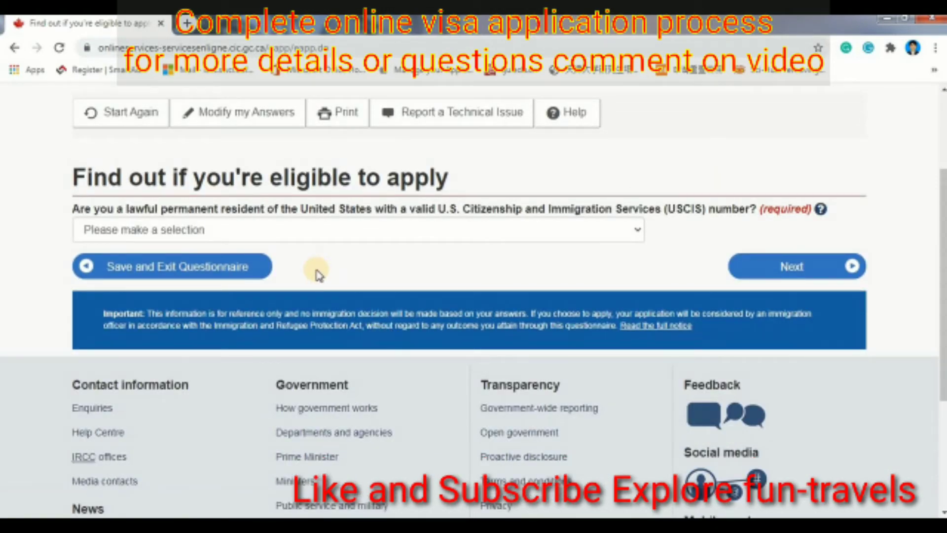
pyautogui.click(333, 239)
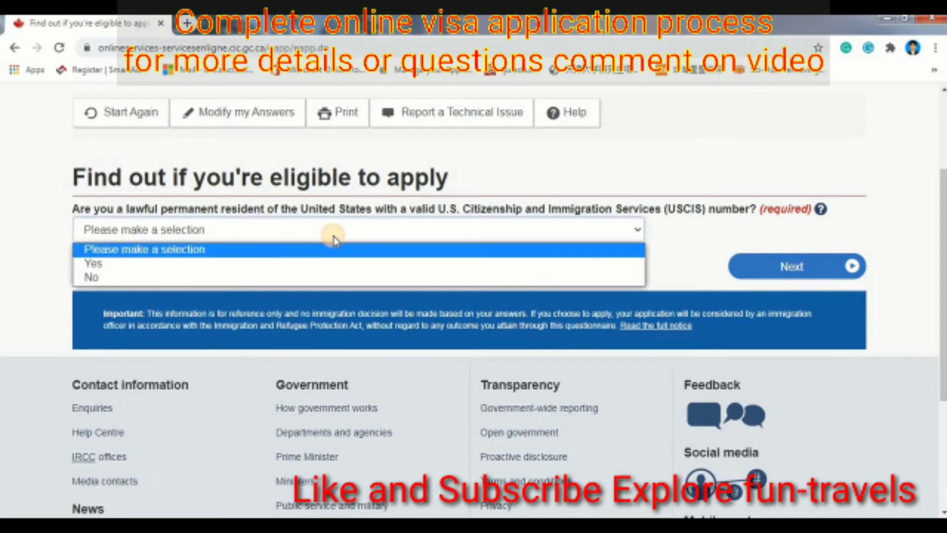
pyautogui.click(181, 274)
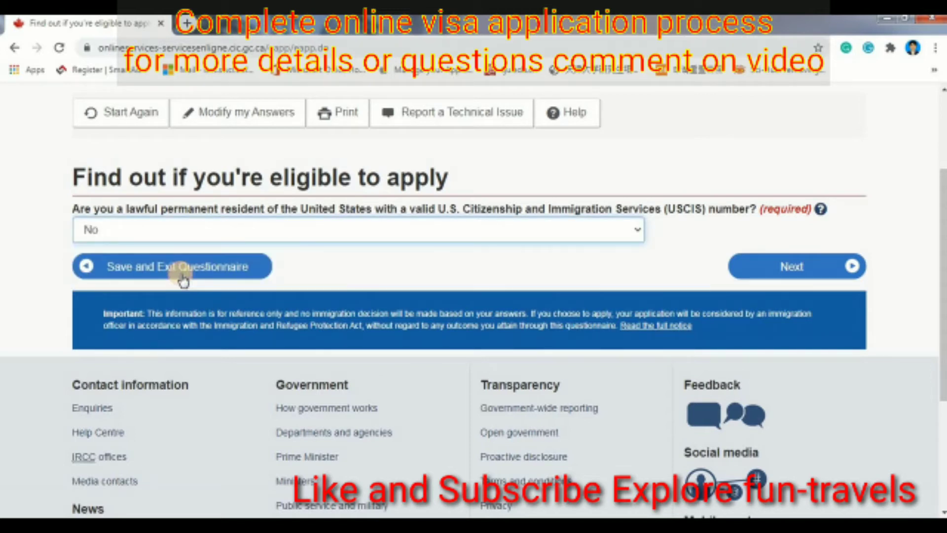
pyautogui.click(795, 269)
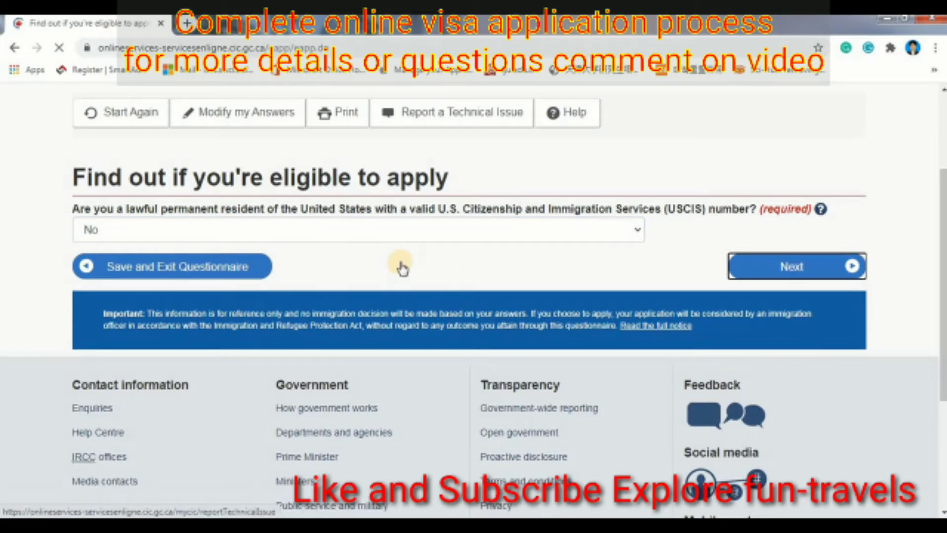
# Set the marital status to Married and the province of destination to Ontario, and submit both answers.
pyautogui.scroll(-1, 311, 364)
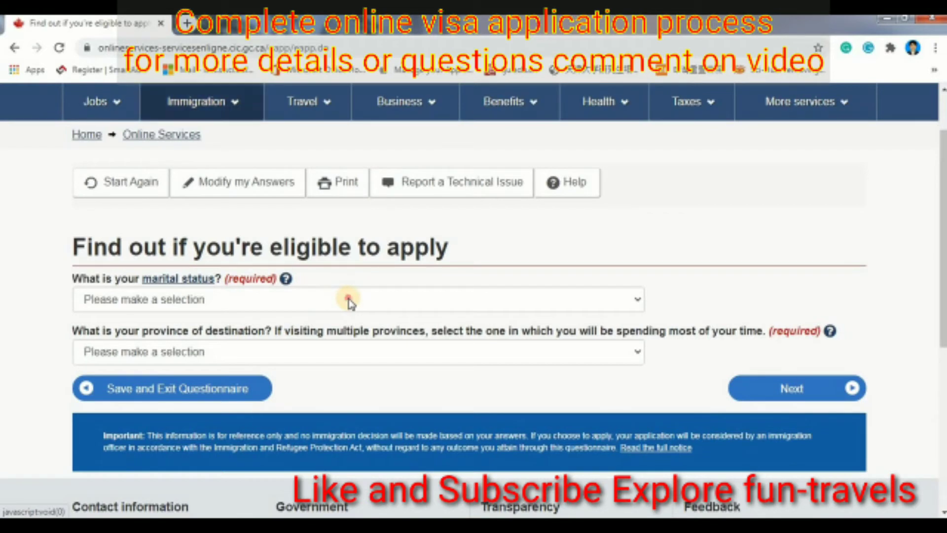
pyautogui.click(350, 301)
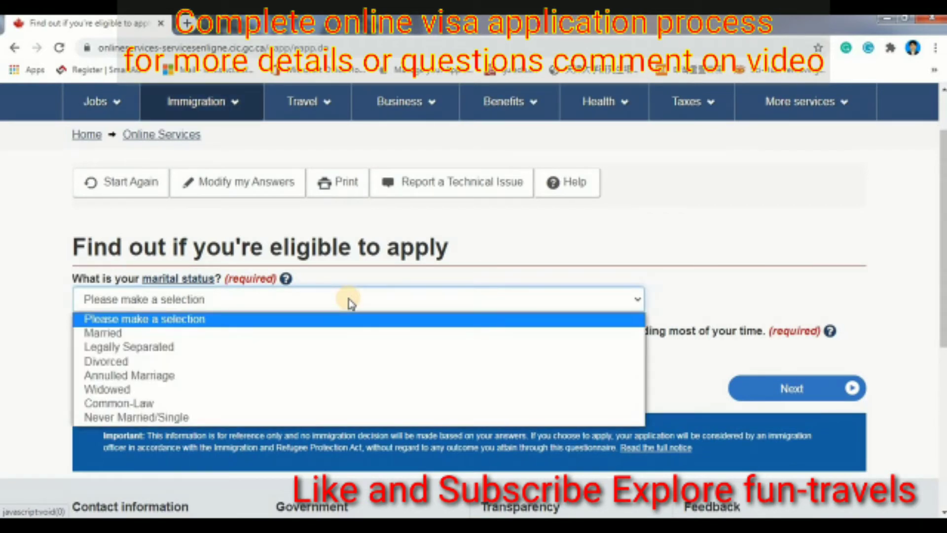
pyautogui.click(122, 334)
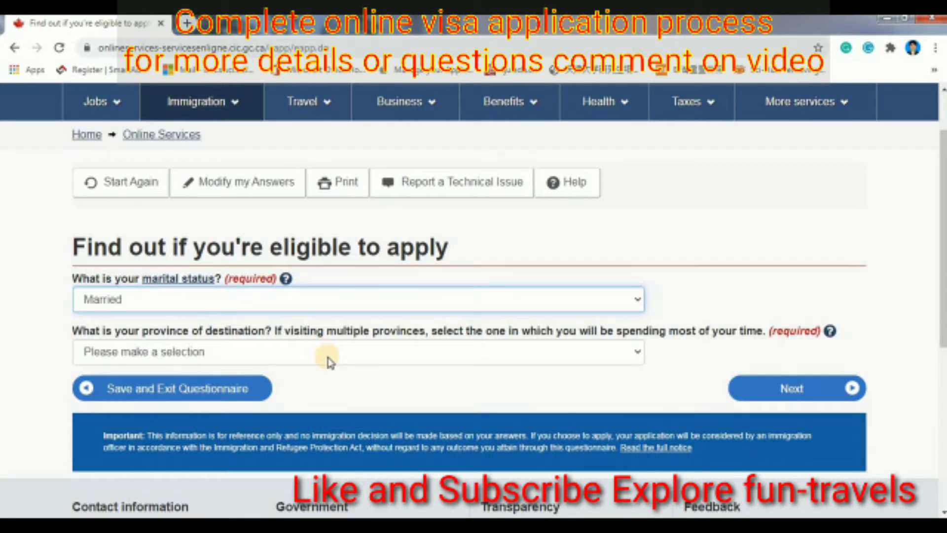
pyautogui.click(328, 360)
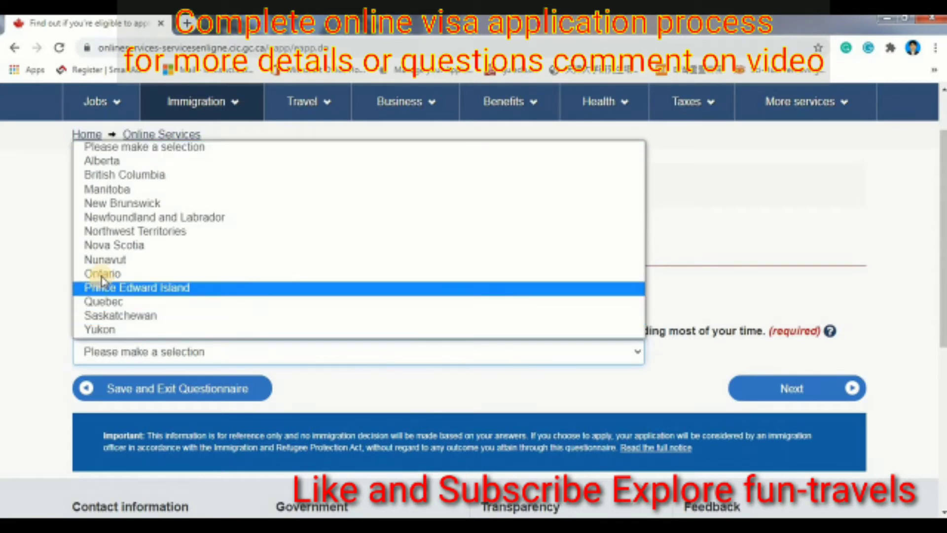
pyautogui.click(102, 274)
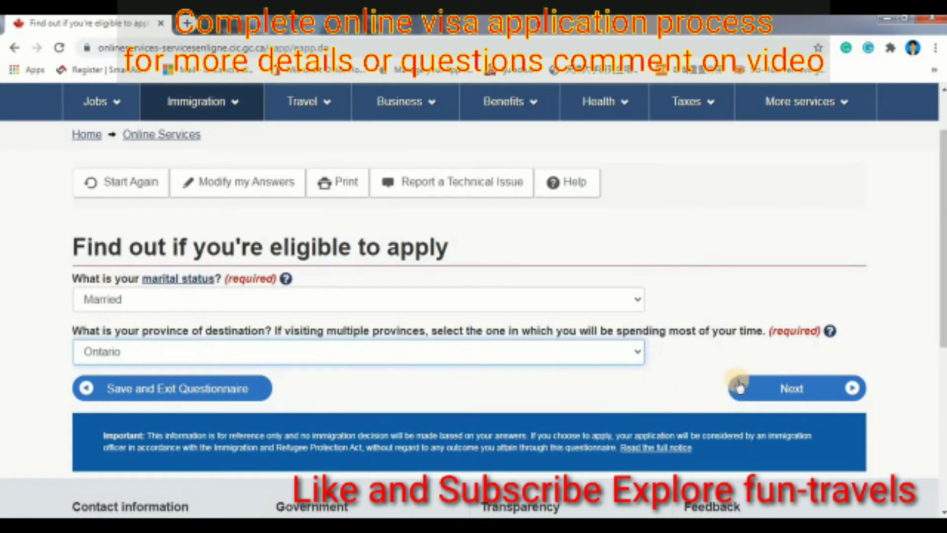
pyautogui.click(783, 390)
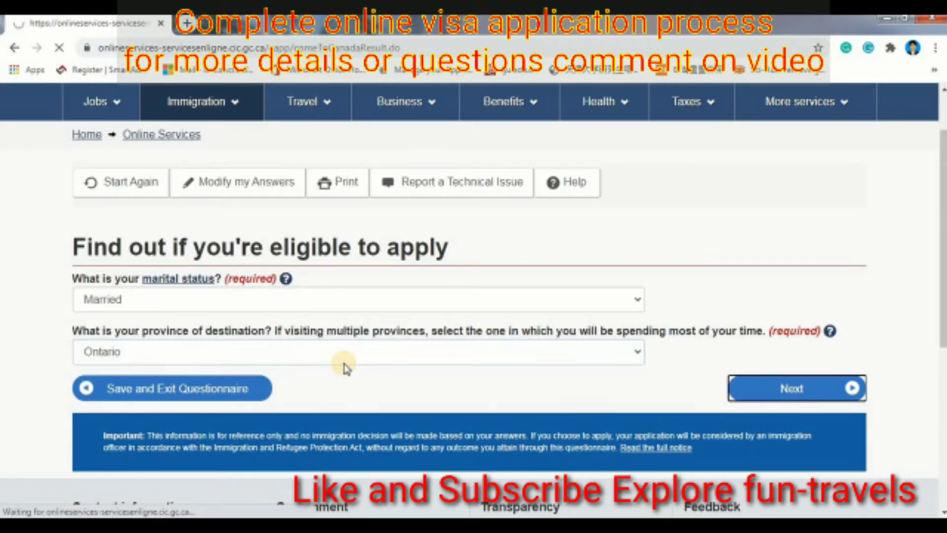
# Review the eligibility result for the visitor visa under 6 months and continue through the personal checklist introduction to the further questions.
pyautogui.scroll(-3, 356, 365)
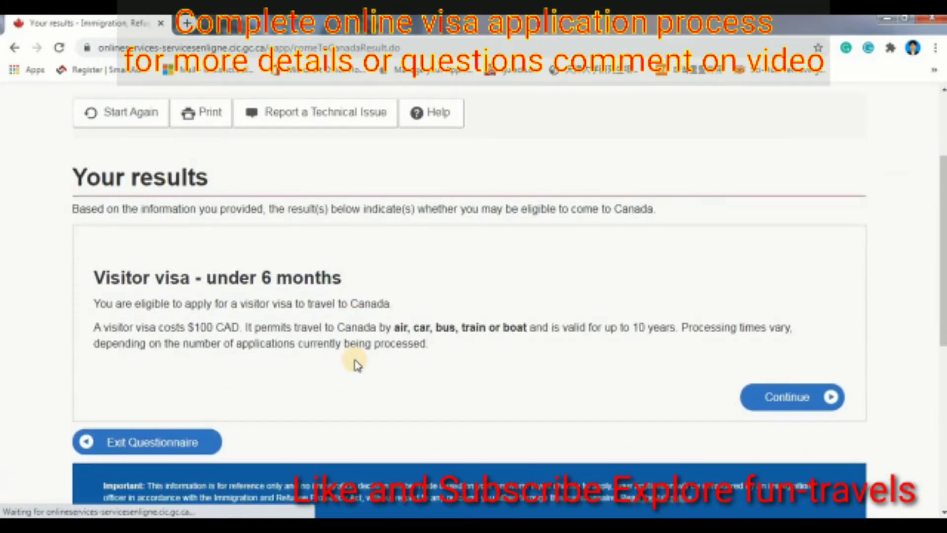
pyautogui.scroll(-2, 336, 340)
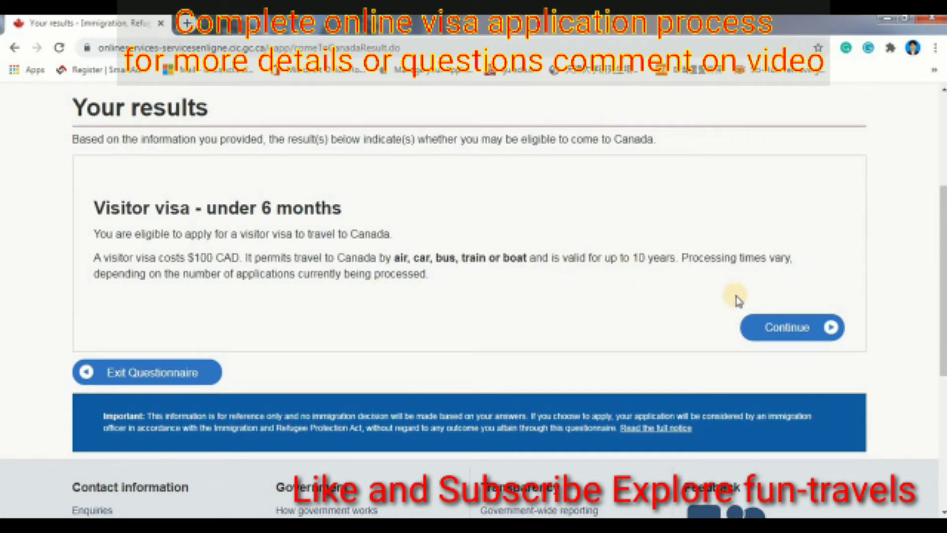
pyautogui.click(788, 332)
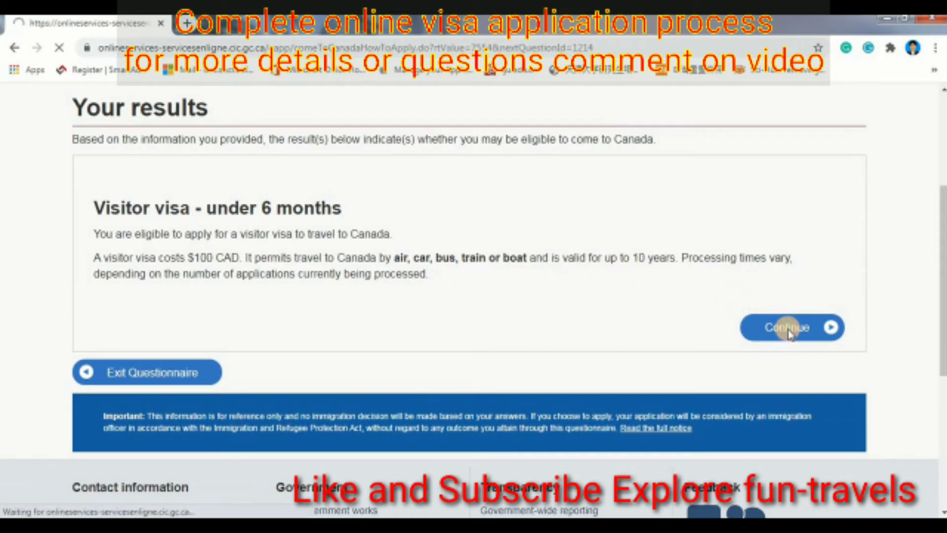
pyautogui.scroll(-3, 295, 352)
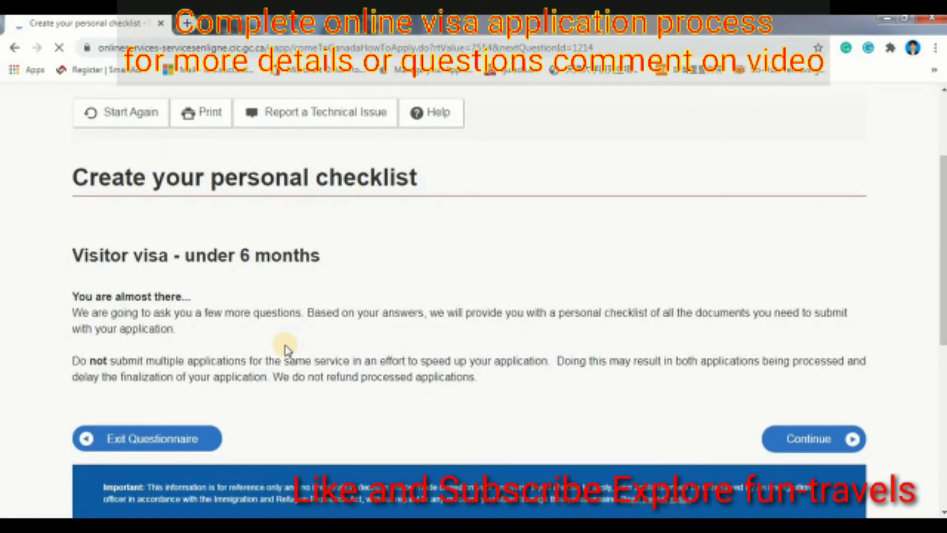
pyautogui.scroll(-3, 139, 283)
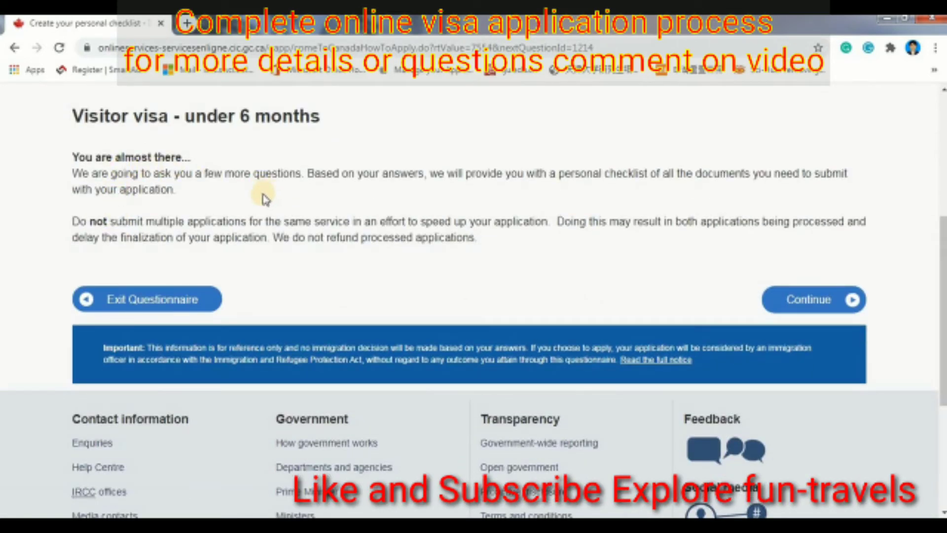
pyautogui.click(809, 304)
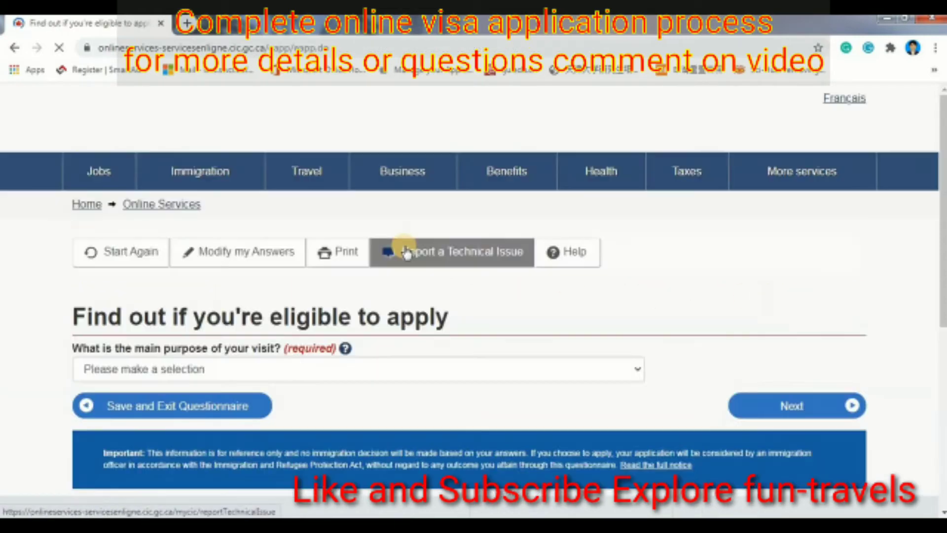
# Choose Tourism as the main purpose of the visit and continue the questionnaire.
pyautogui.scroll(-3, 408, 390)
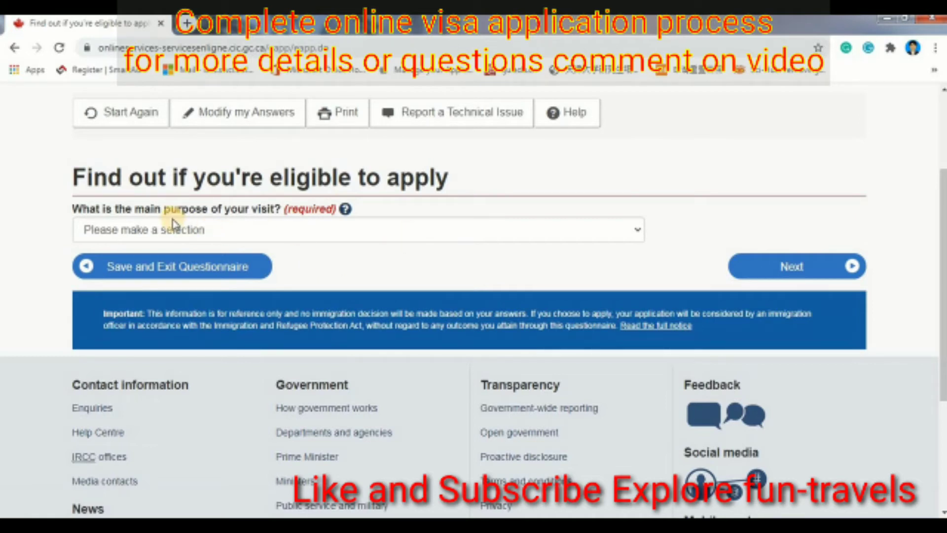
pyautogui.click(388, 236)
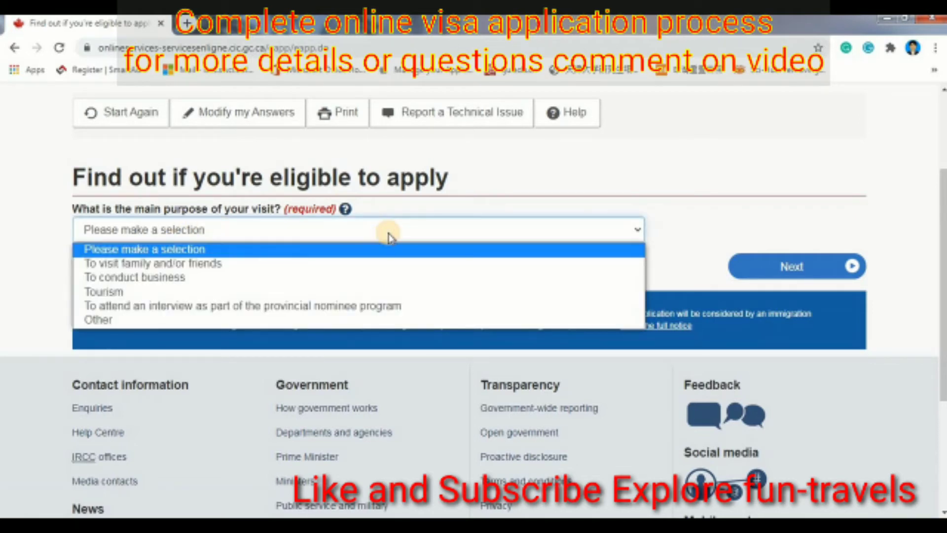
pyautogui.click(122, 292)
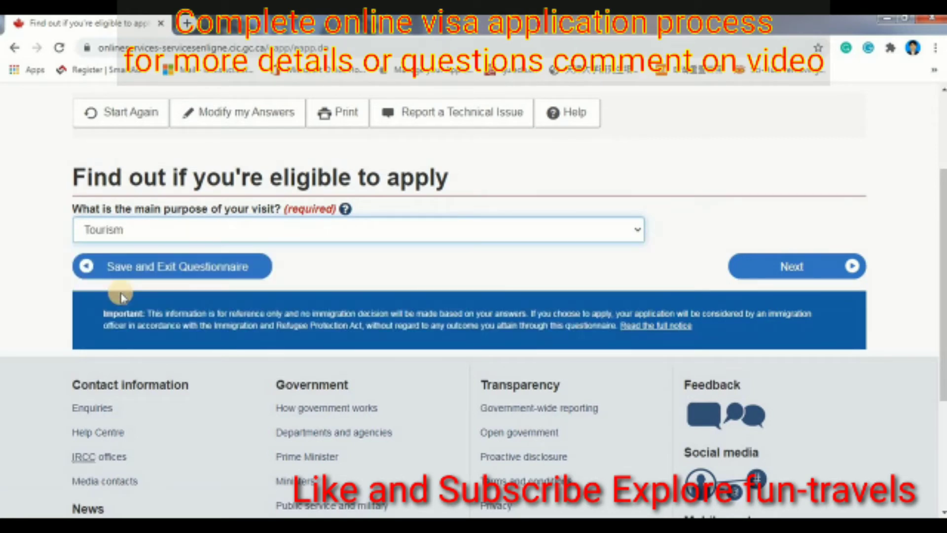
pyautogui.click(468, 235)
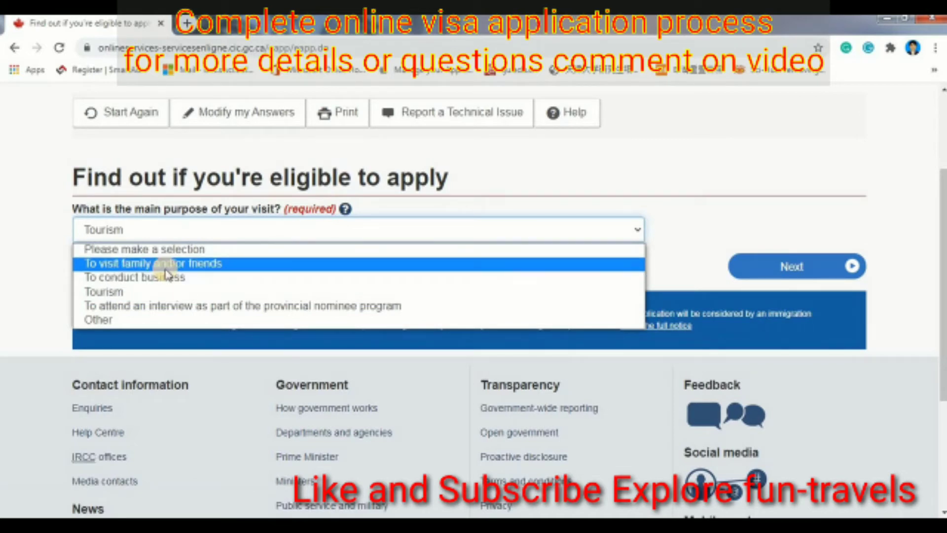
pyautogui.click(127, 293)
pyautogui.click(788, 267)
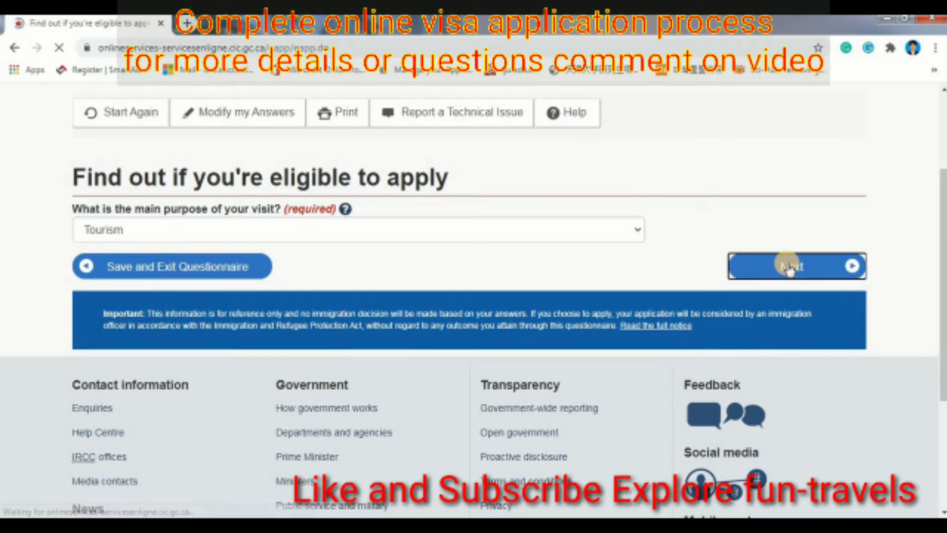
# Answer No to having a job and Yes to owning a business in the country of current residence.
pyautogui.scroll(-1, 704, 328)
pyautogui.scroll(-1, 704, 328)
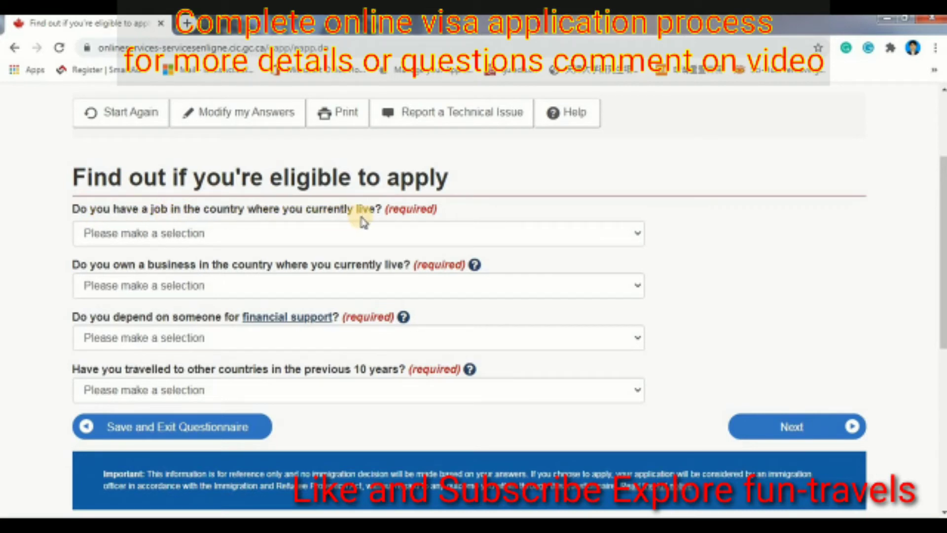
pyautogui.click(343, 236)
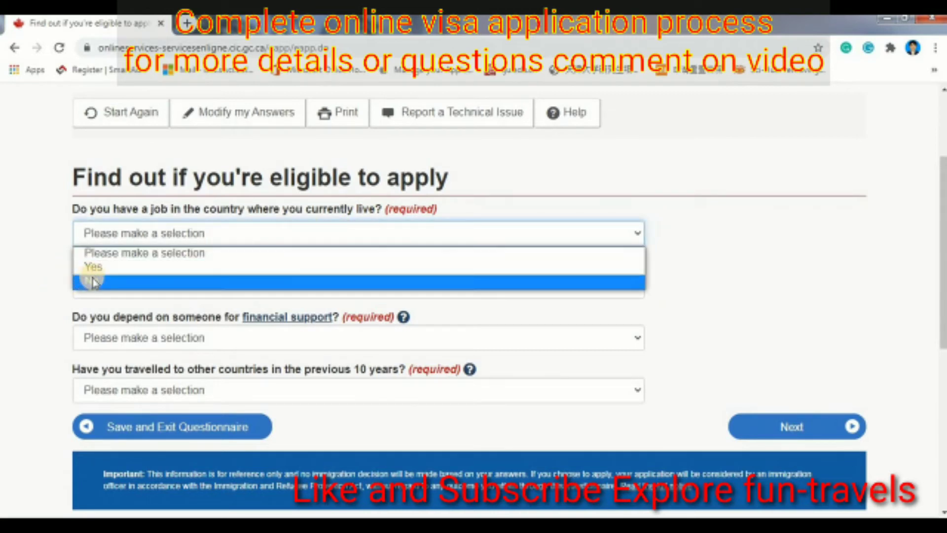
pyautogui.click(105, 282)
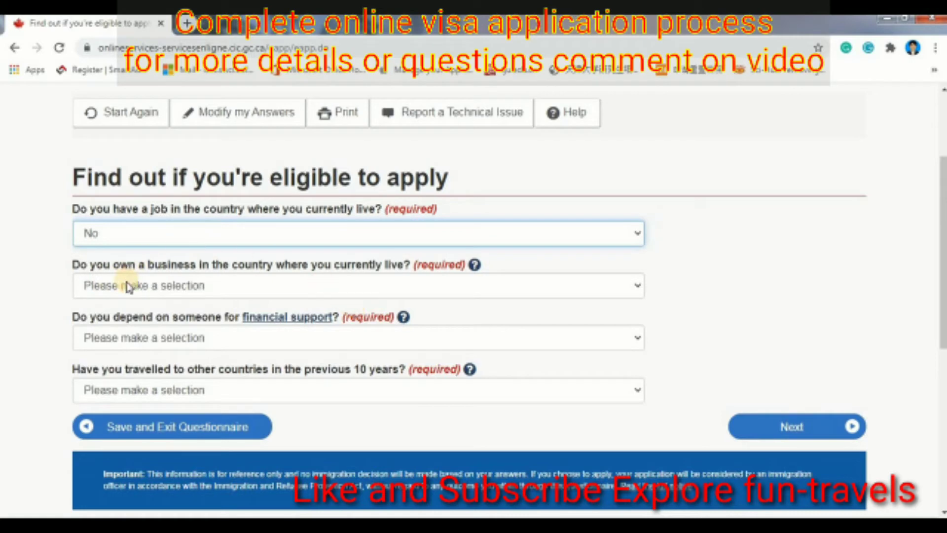
pyautogui.click(341, 291)
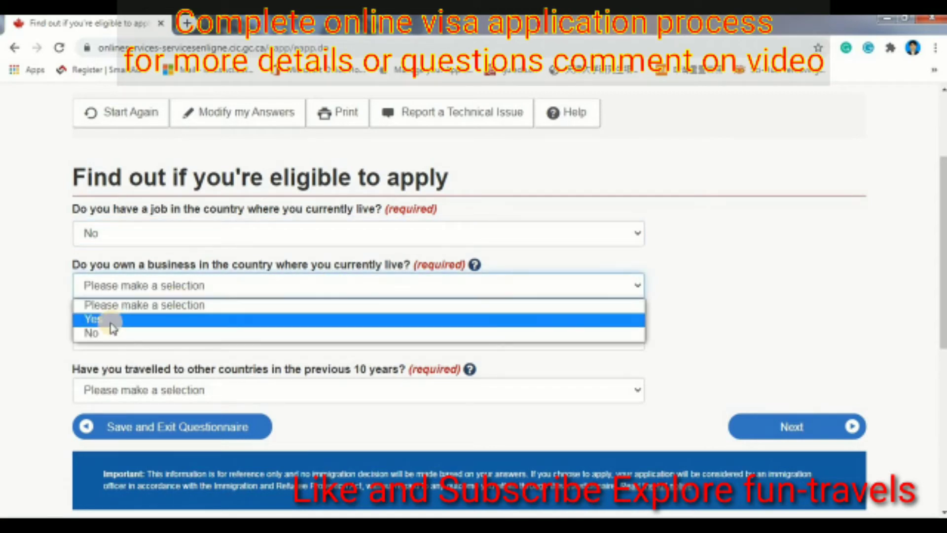
pyautogui.click(113, 319)
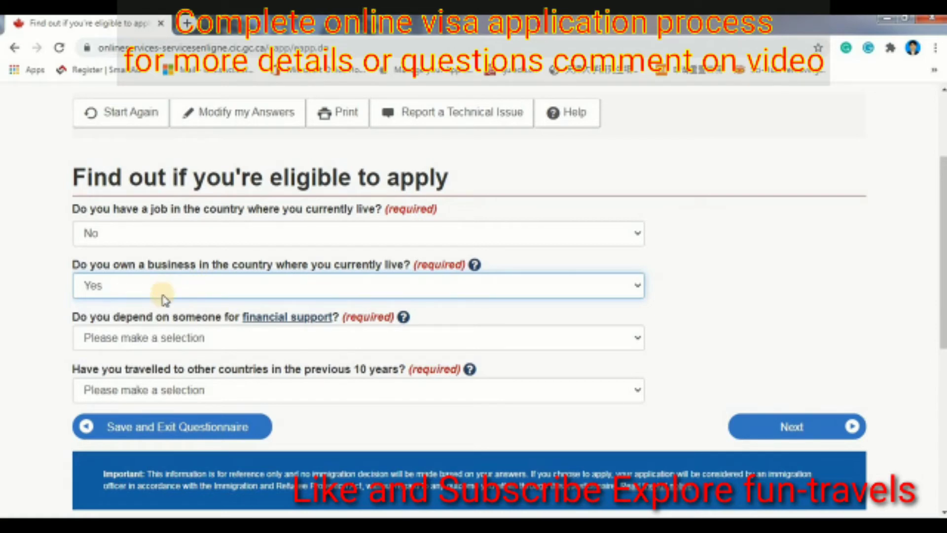
# Answer No to depending on someone for financial support and No to travelling in the previous 10 years, and submit the page.
pyautogui.click(292, 341)
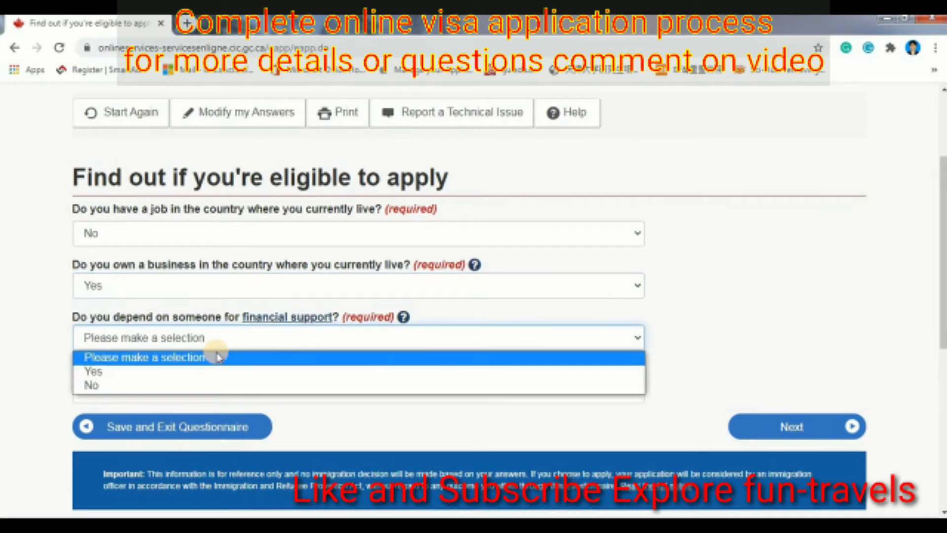
pyautogui.click(90, 384)
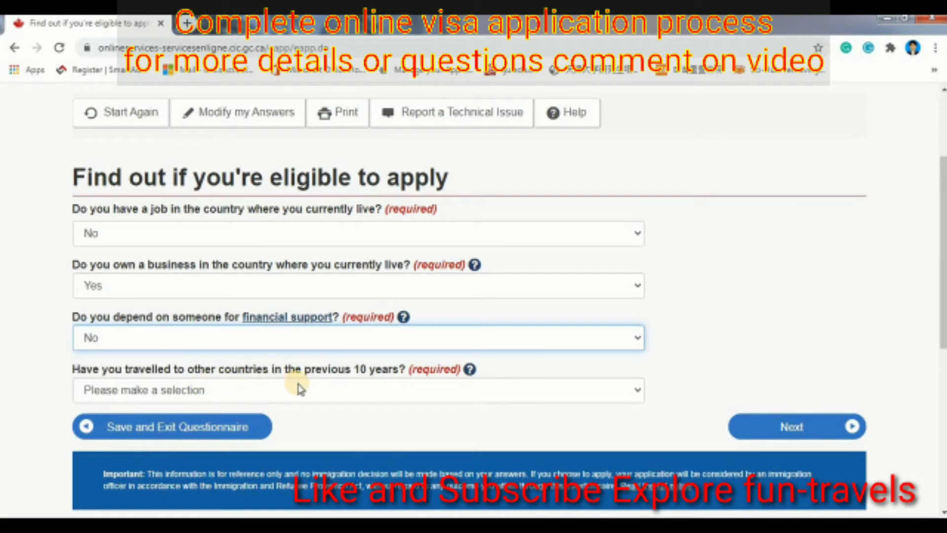
pyautogui.click(345, 390)
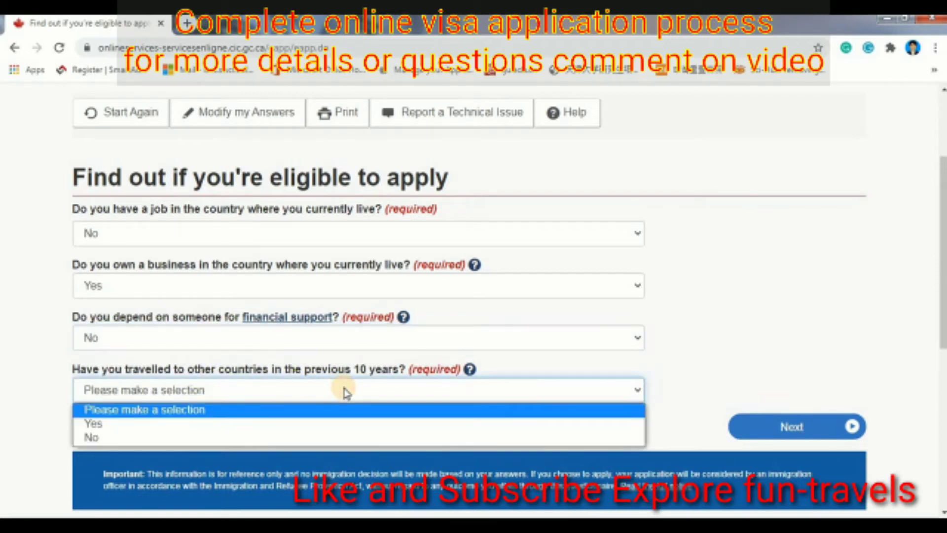
pyautogui.click(94, 437)
pyautogui.click(791, 426)
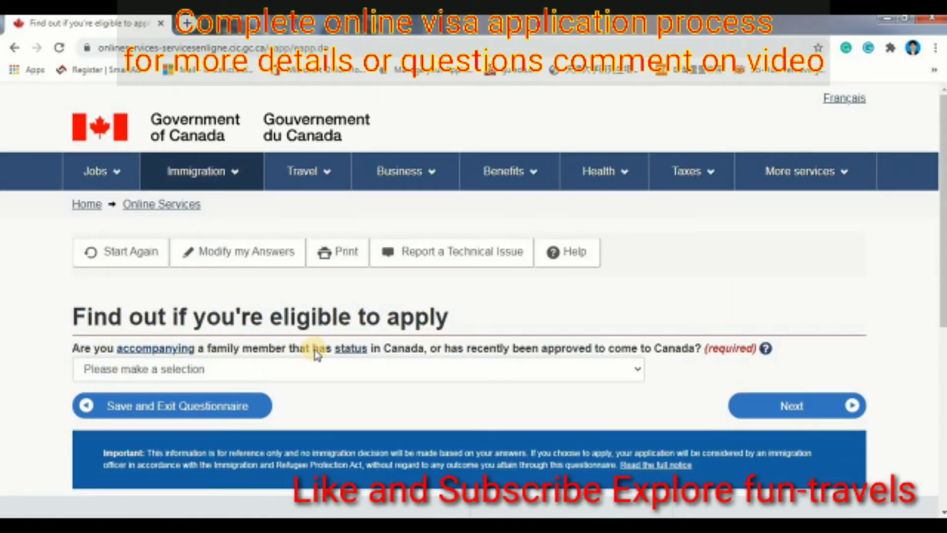
# Answer No to accompanying a family member who has status in Canada or was recently approved, and continue.
pyautogui.click(419, 375)
pyautogui.click(292, 416)
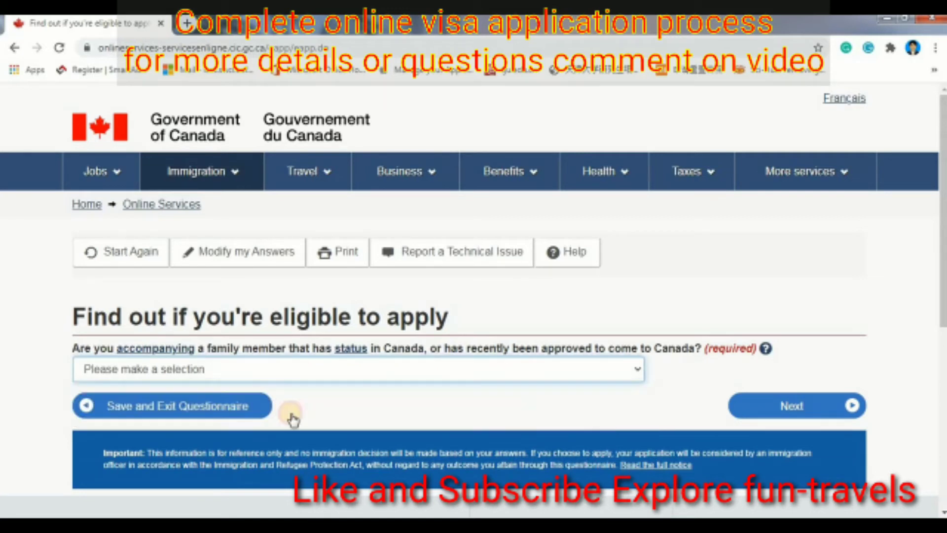
pyautogui.click(766, 419)
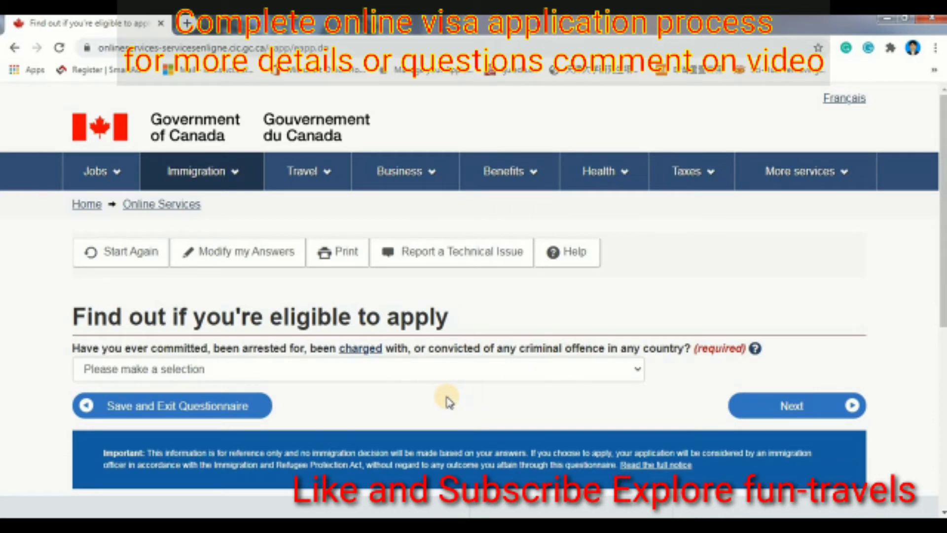
# Answer No to the question about criminal offences, arrests, charges or convictions in any country, and continue.
pyautogui.click(552, 372)
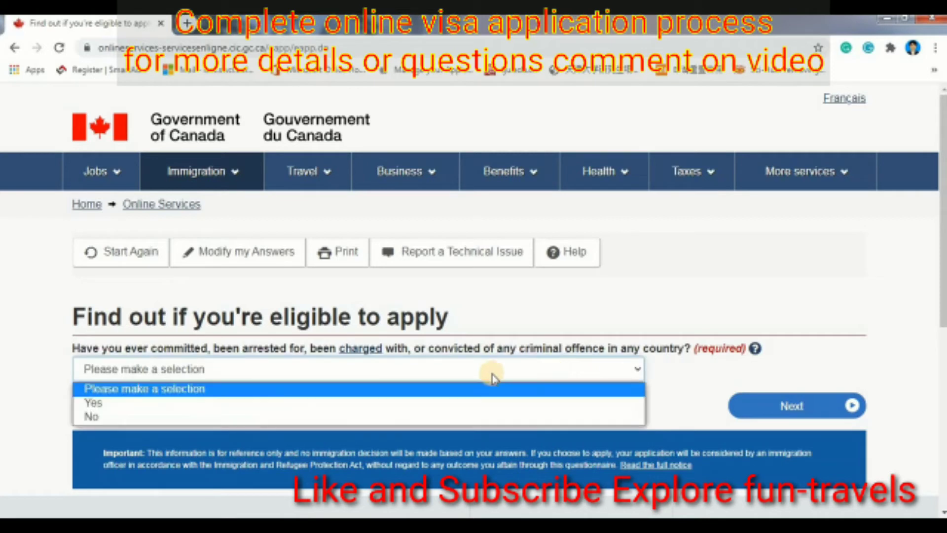
pyautogui.click(160, 417)
pyautogui.click(793, 410)
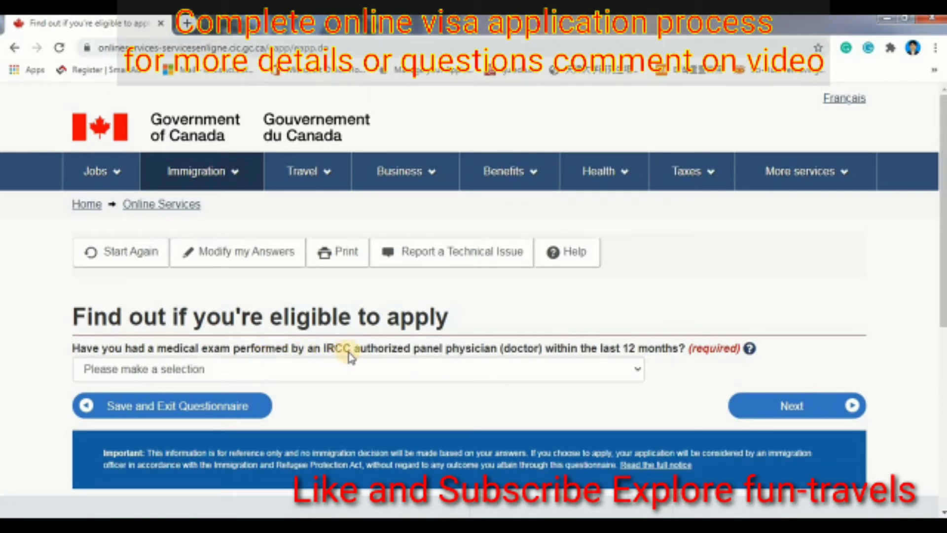
# Answer No to having a medical exam in the last 12 months and No to submitting an application for a family member.
pyautogui.click(496, 371)
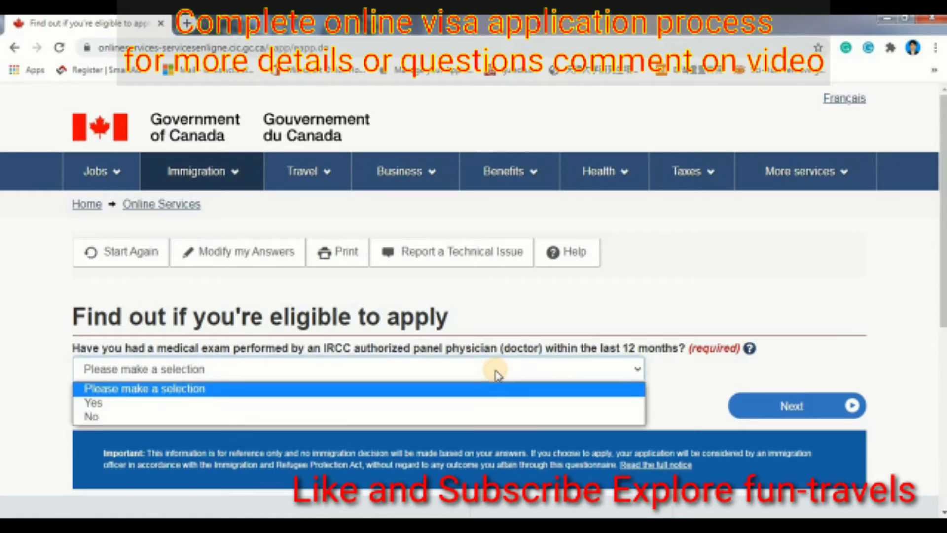
pyautogui.click(310, 421)
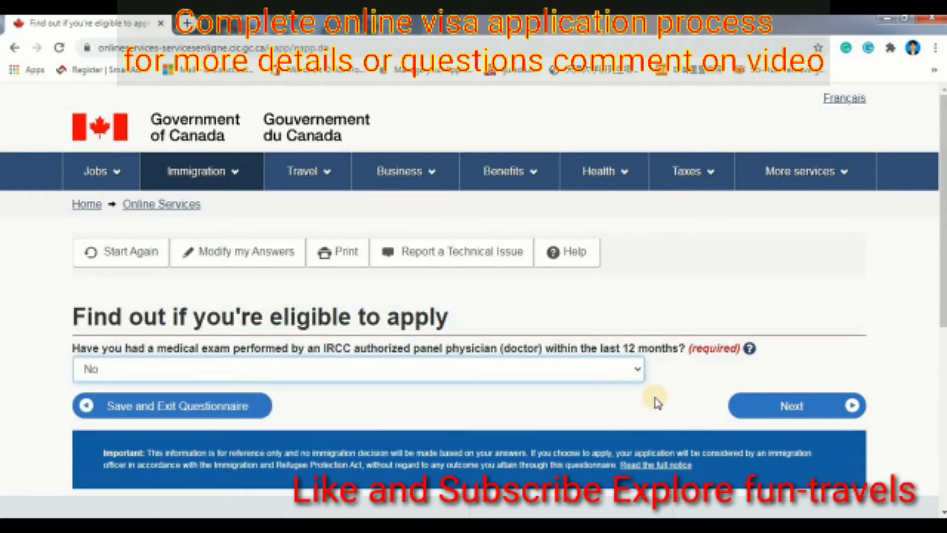
pyautogui.click(781, 410)
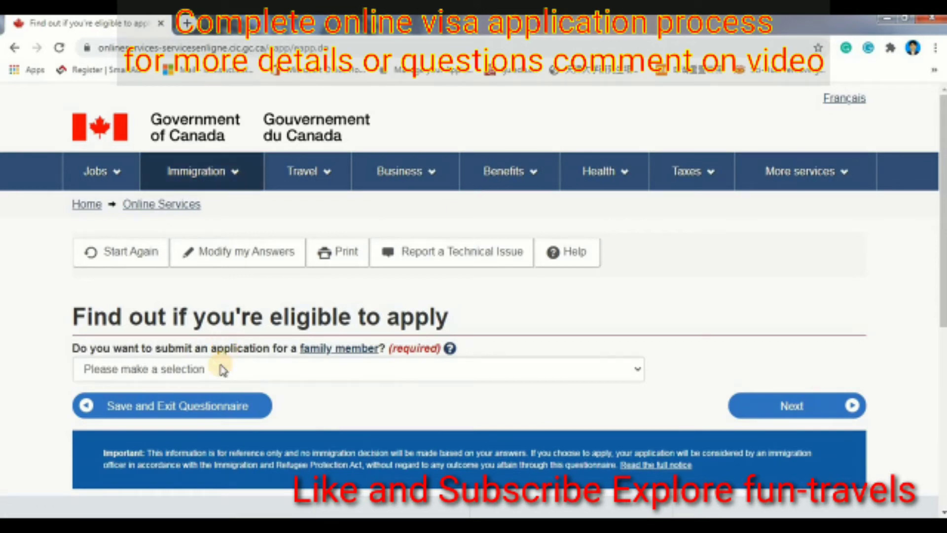
pyautogui.click(228, 370)
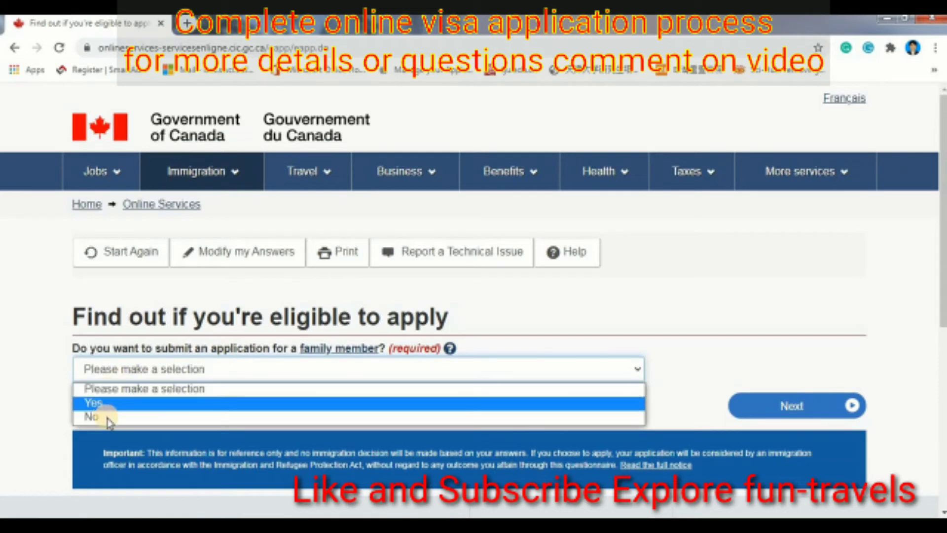
pyautogui.click(106, 416)
pyautogui.click(770, 412)
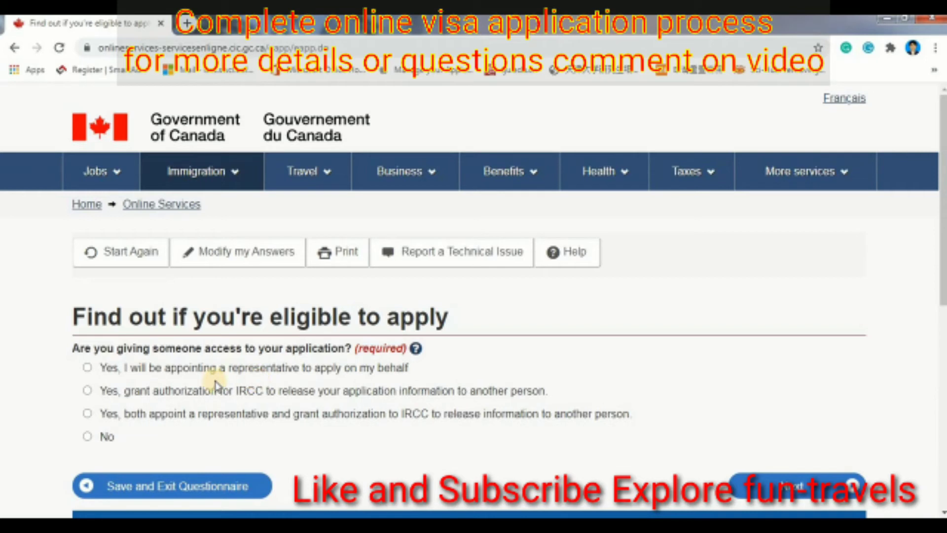
# Answer No to giving someone access to the application and No to having given biometrics in the past 10 years.
pyautogui.click(87, 437)
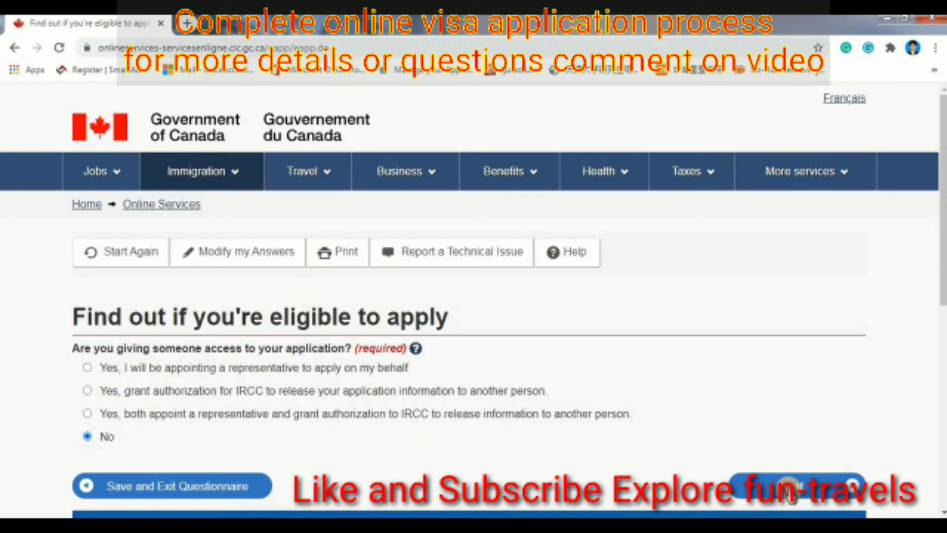
pyautogui.click(791, 493)
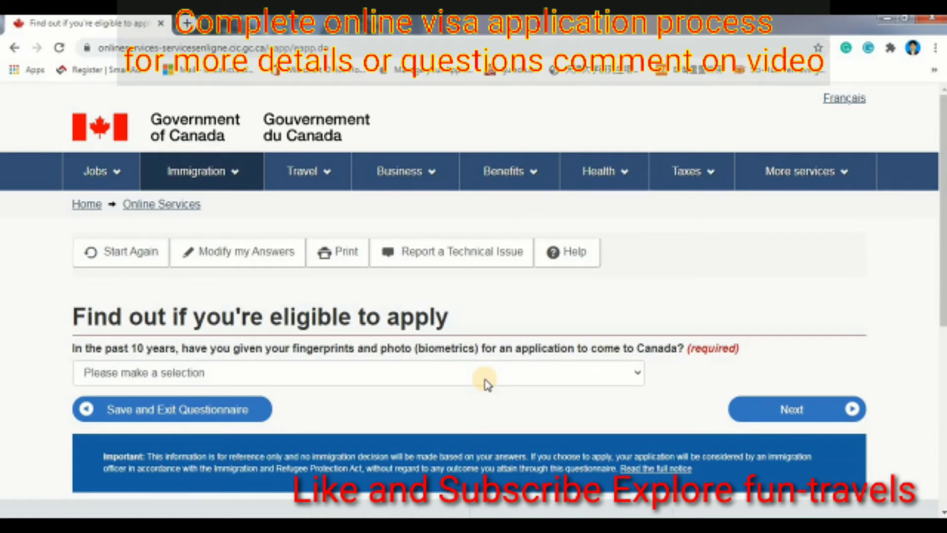
pyautogui.click(485, 383)
pyautogui.click(148, 421)
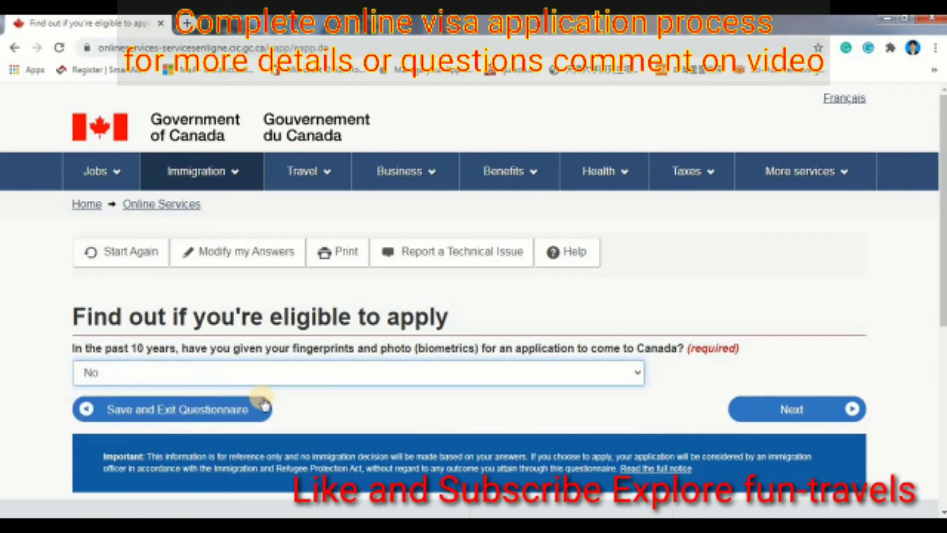
pyautogui.click(799, 410)
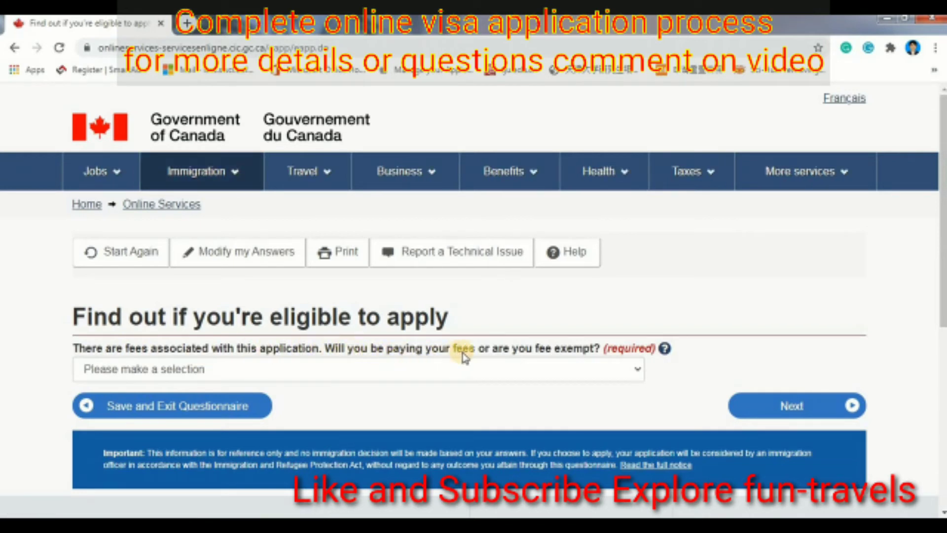
# Answer the fees question with "Yes, I will be paying my application fees." and continue.
pyautogui.click(343, 372)
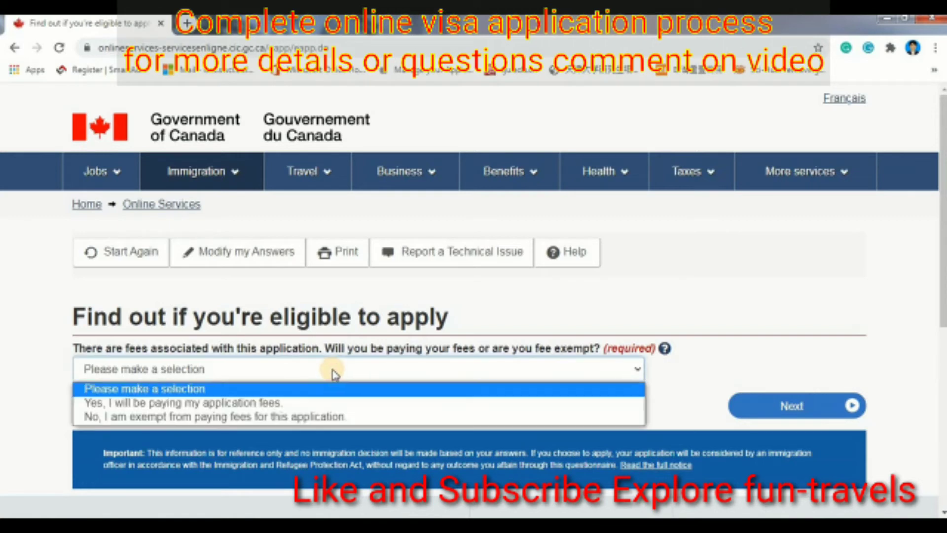
pyautogui.click(150, 404)
pyautogui.click(798, 405)
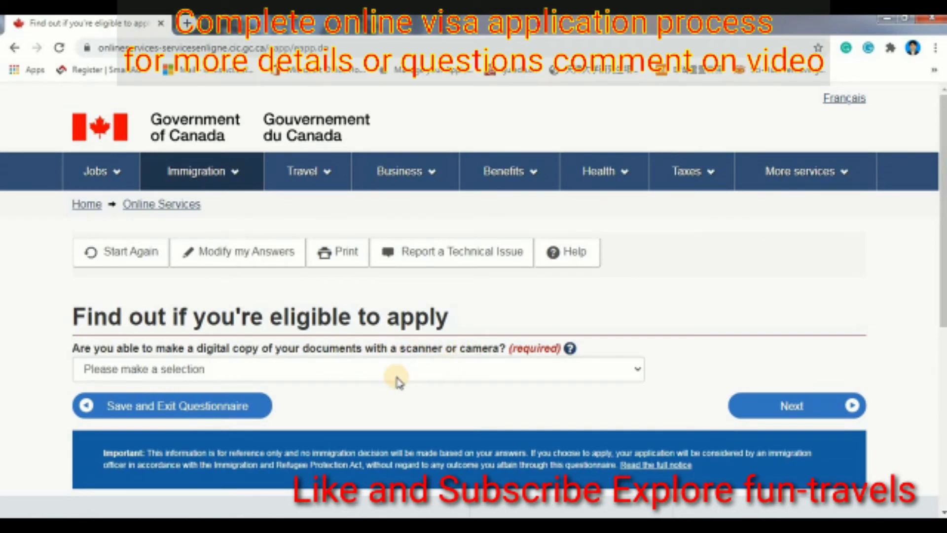
# Answer Yes to being able to make digital copies of the documents and Yes to paying the application fees online, and submit.
pyautogui.click(366, 375)
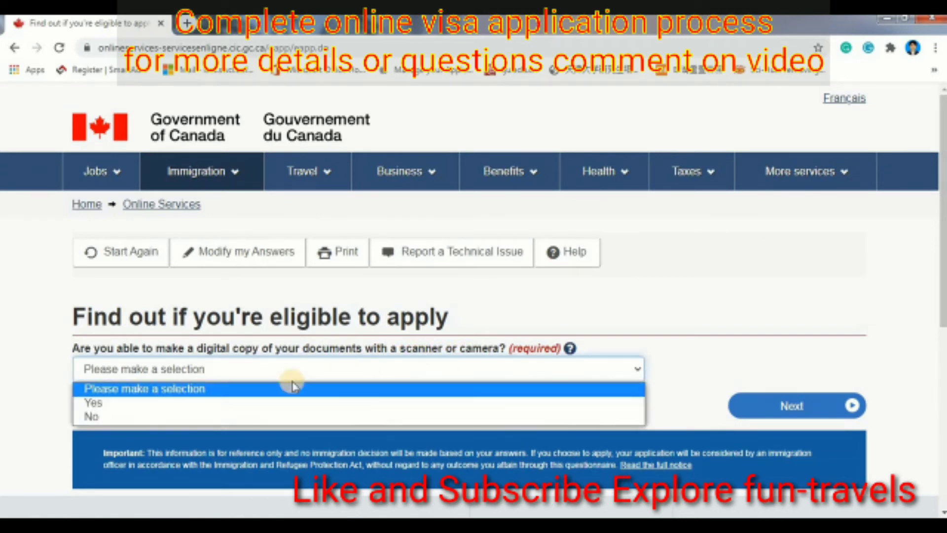
pyautogui.click(136, 402)
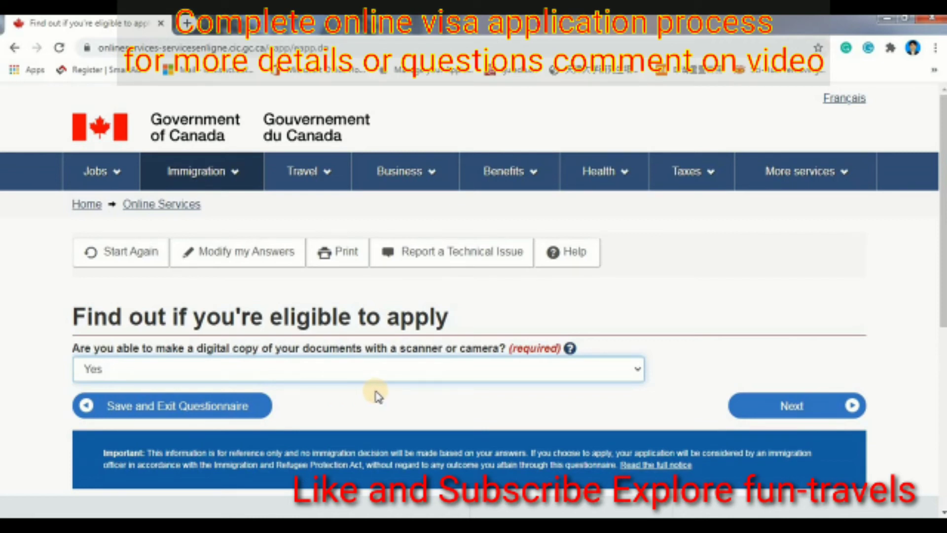
pyautogui.click(789, 408)
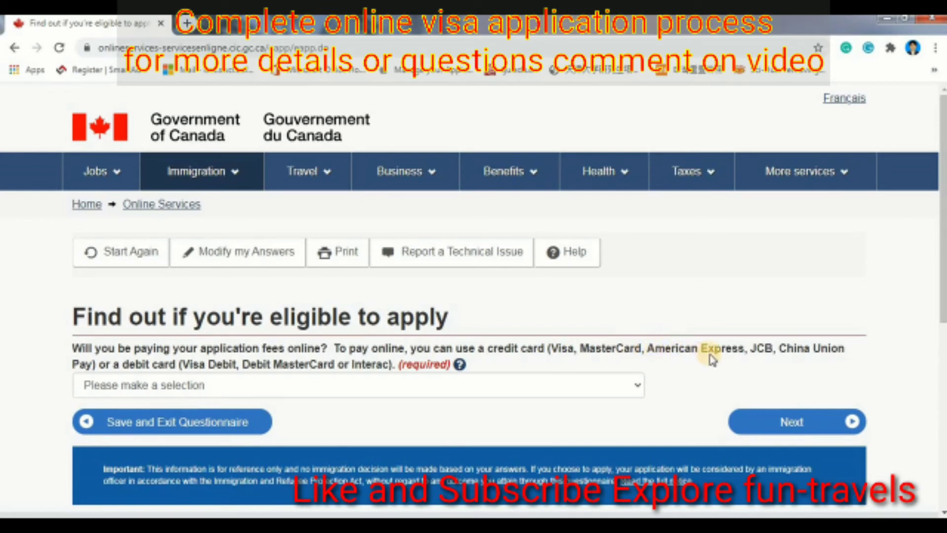
pyautogui.click(222, 390)
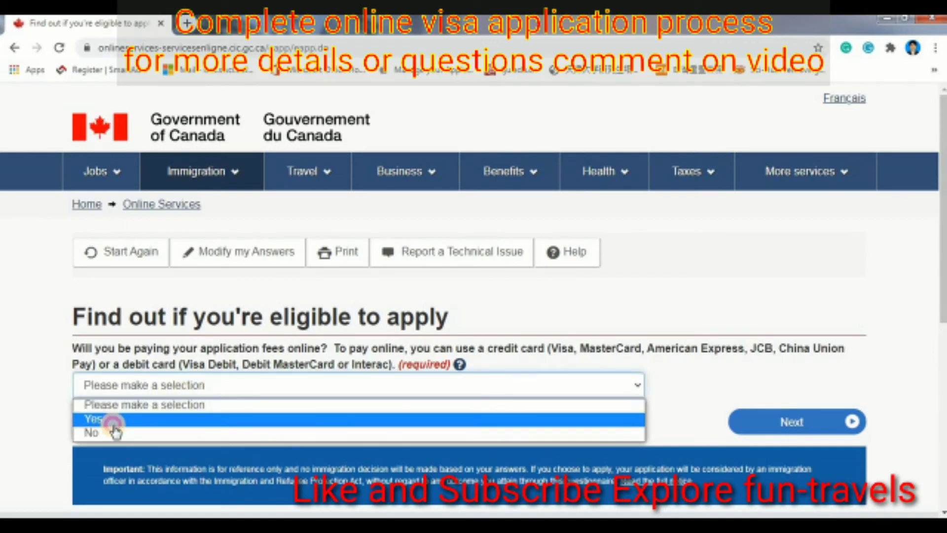
pyautogui.click(112, 417)
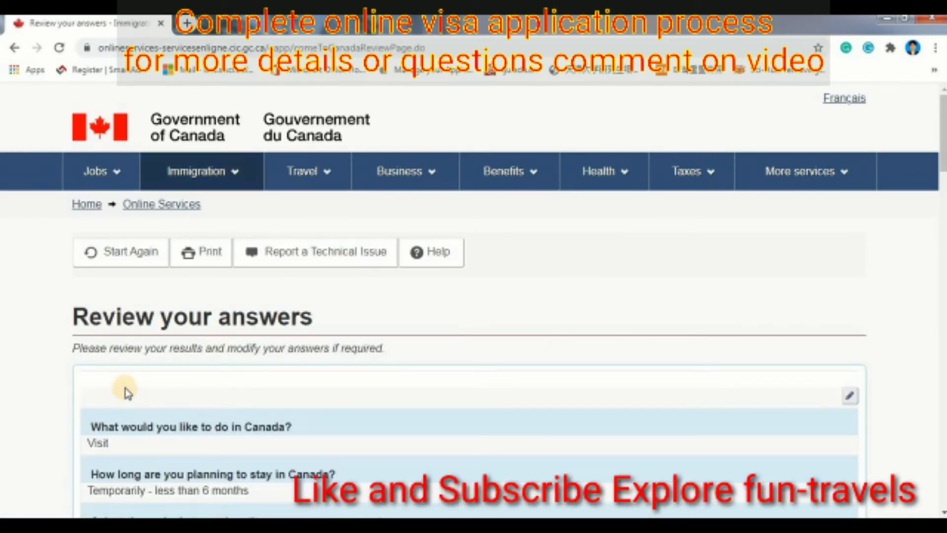
# Review all the questionnaire answers and continue to the application submission instructions.
pyautogui.scroll(-3, 131, 379)
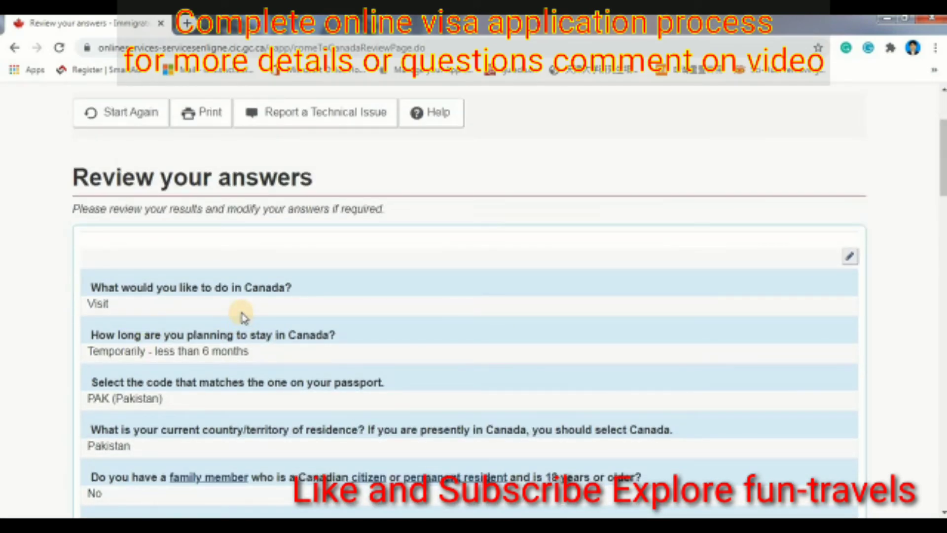
pyautogui.scroll(-1, 241, 306)
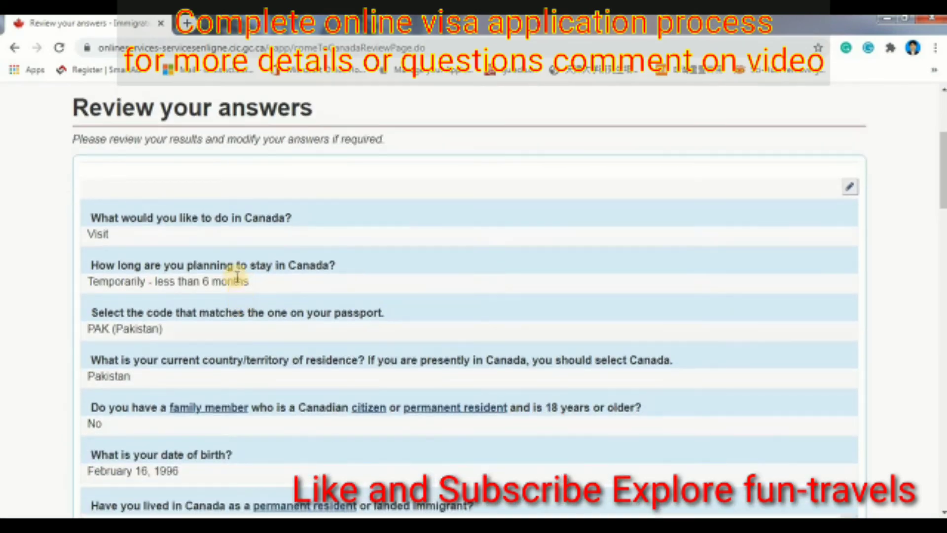
pyautogui.scroll(-4, 200, 313)
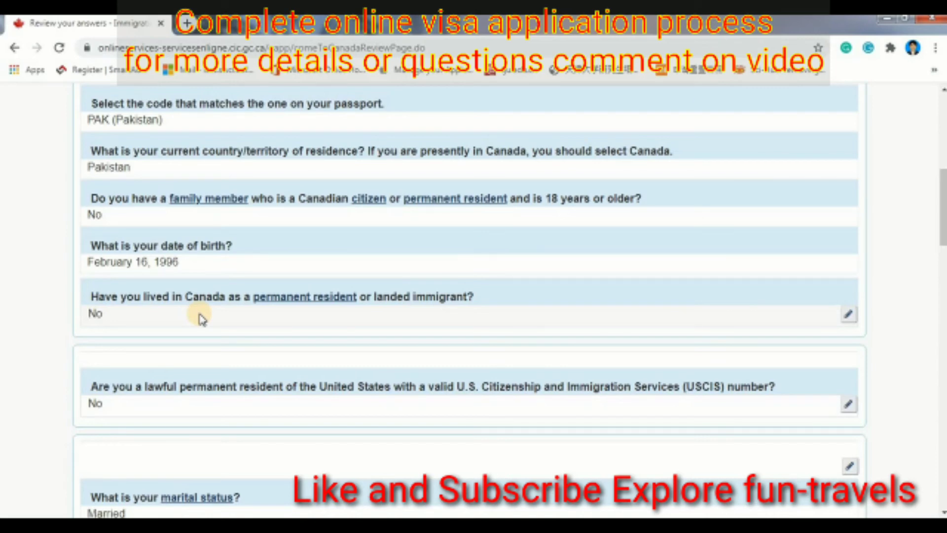
pyautogui.scroll(-4, 202, 318)
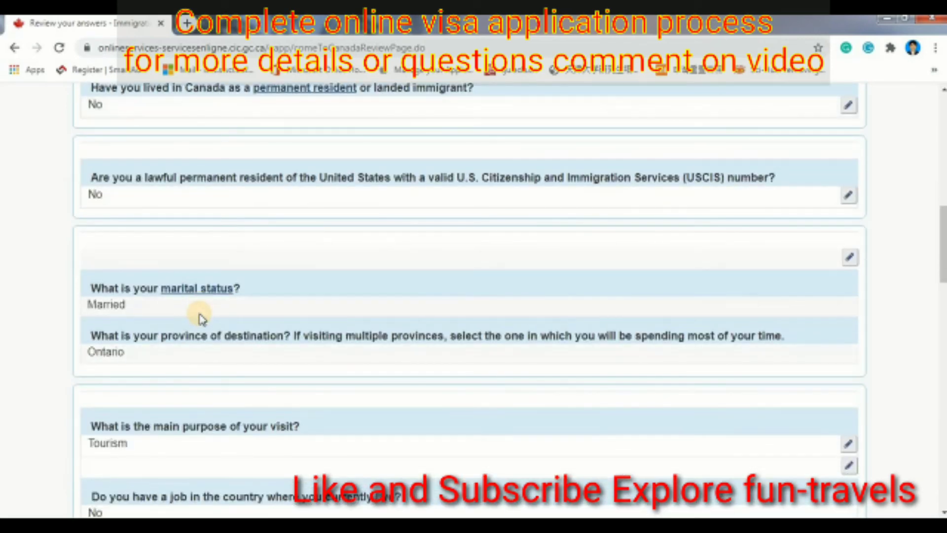
pyautogui.scroll(-4, 203, 319)
pyautogui.scroll(-10, 202, 318)
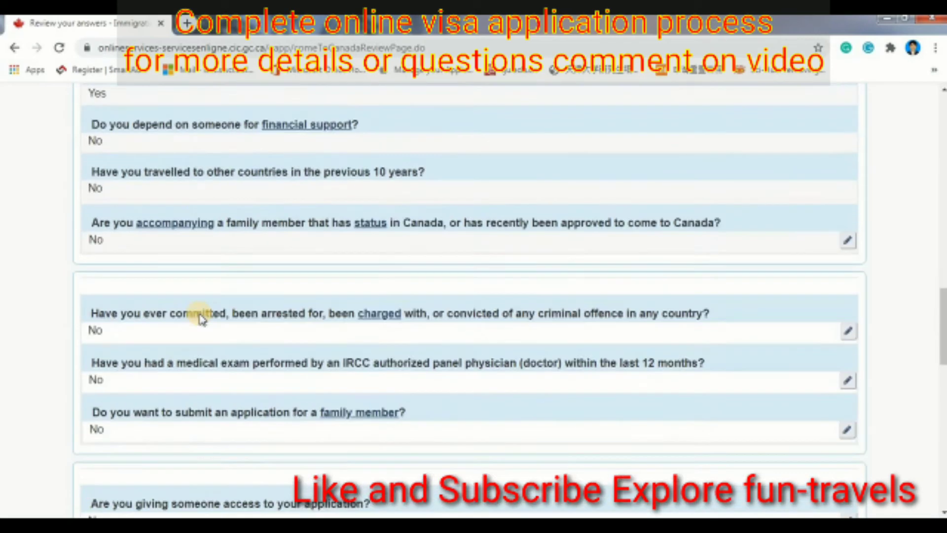
pyautogui.scroll(-8, 202, 321)
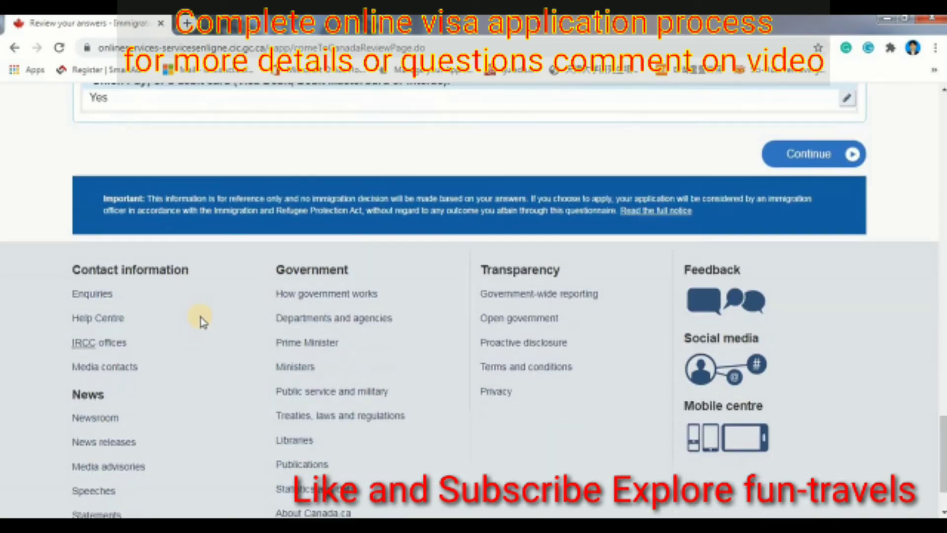
pyautogui.scroll(4, 202, 320)
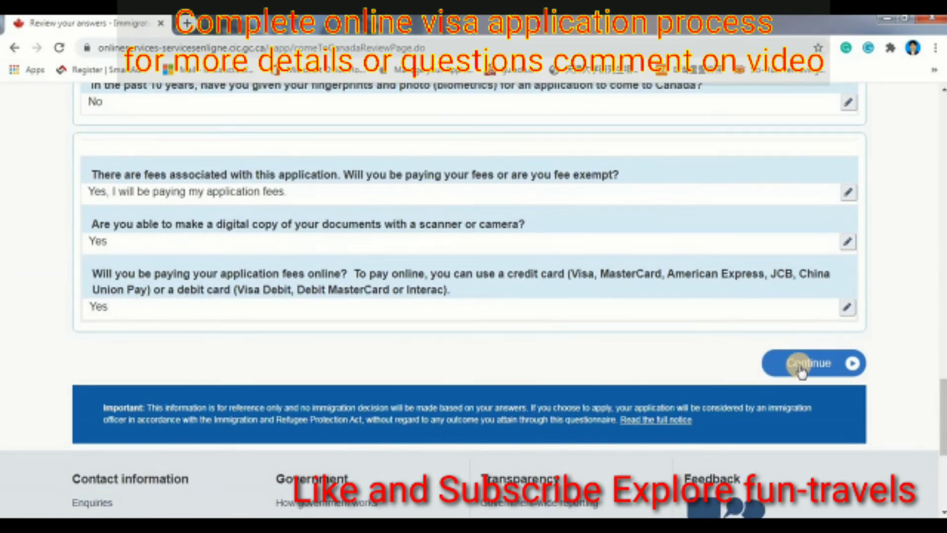
pyautogui.click(804, 365)
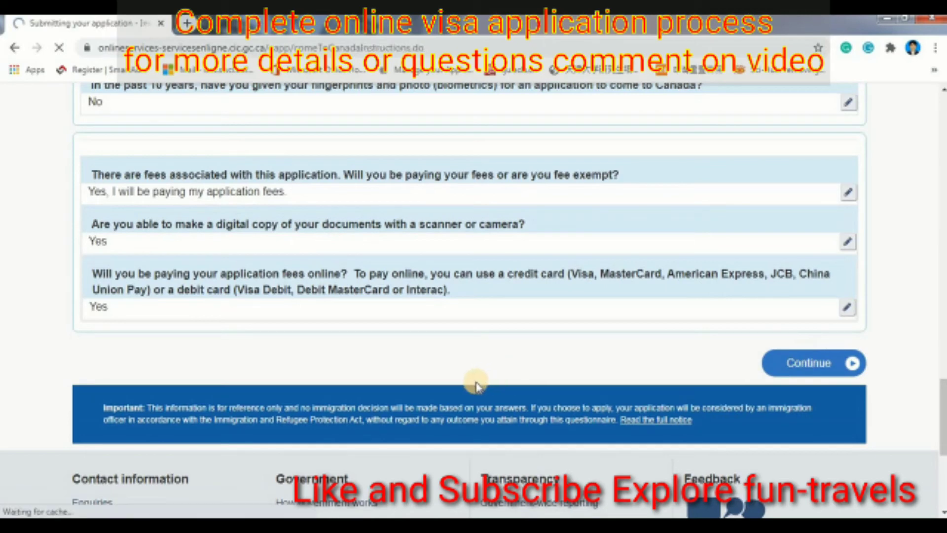
# Go through the account, saving, upload and fee payment instructions and continue to the document checklist.
pyautogui.scroll(-5, 316, 372)
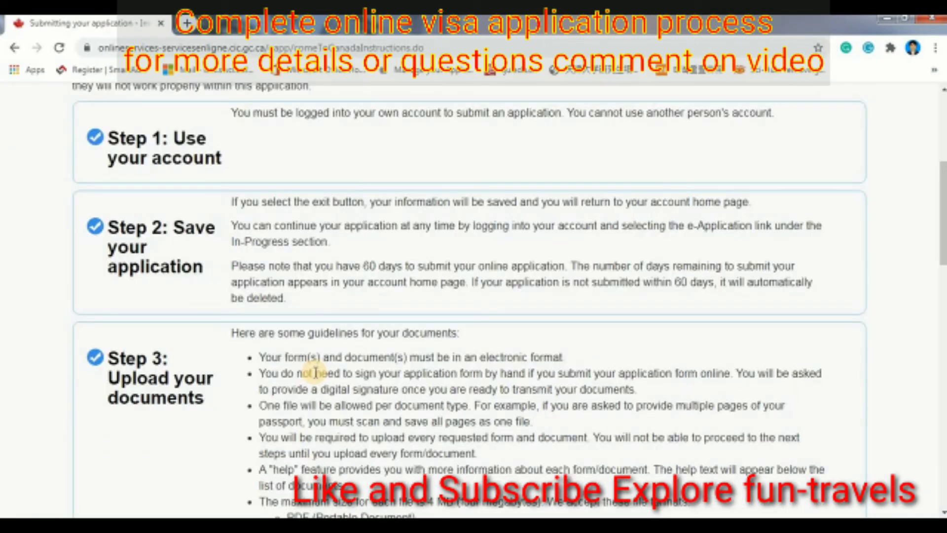
pyautogui.scroll(-10, 316, 372)
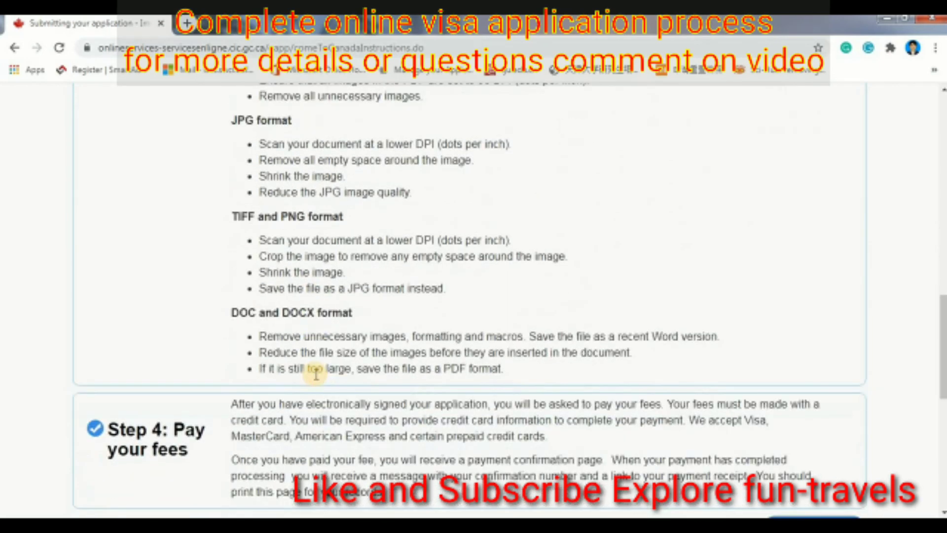
pyautogui.scroll(-2, 314, 379)
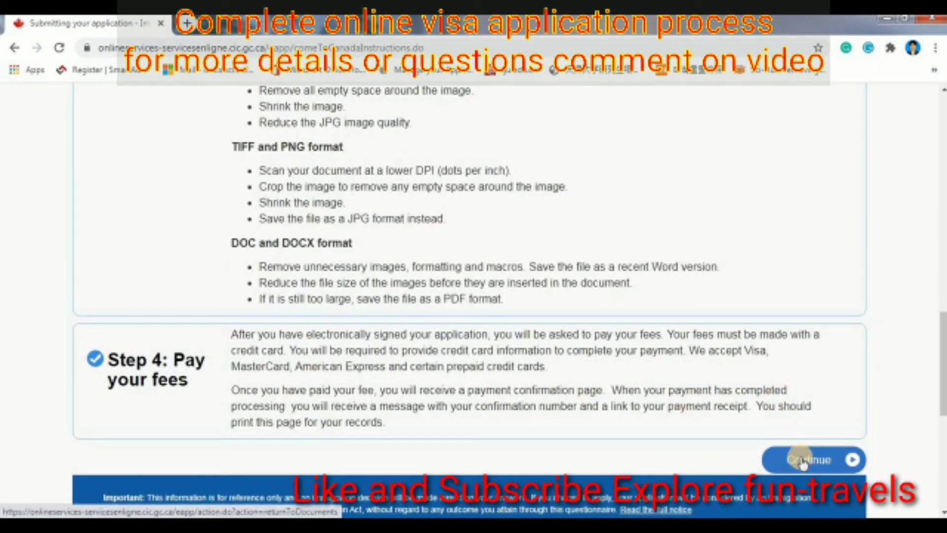
pyautogui.click(802, 462)
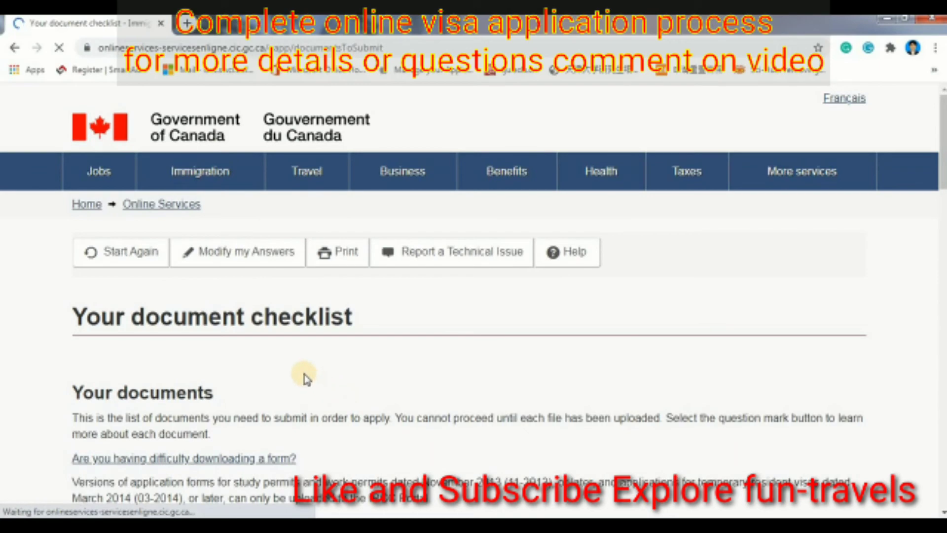
# Examine the document checklist for the required application form, supporting documents, optional documents and fees.
pyautogui.scroll(-3, 304, 379)
pyautogui.scroll(-3, 303, 379)
pyautogui.scroll(-3, 315, 345)
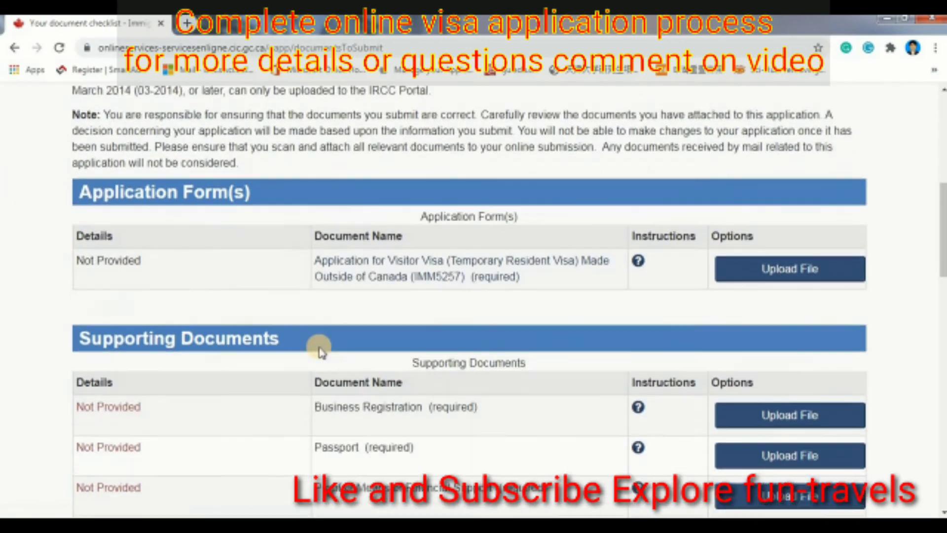
pyautogui.scroll(6, 312, 352)
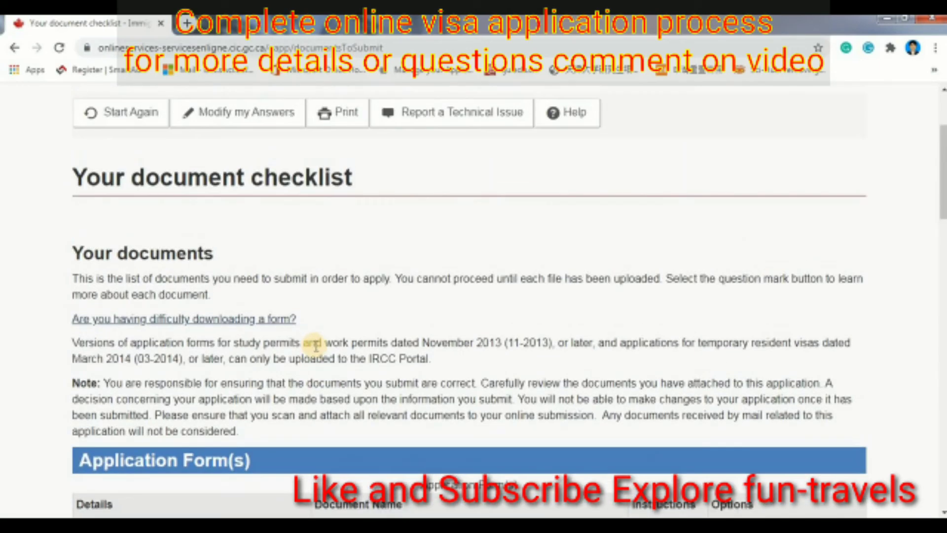
pyautogui.scroll(-5, 316, 345)
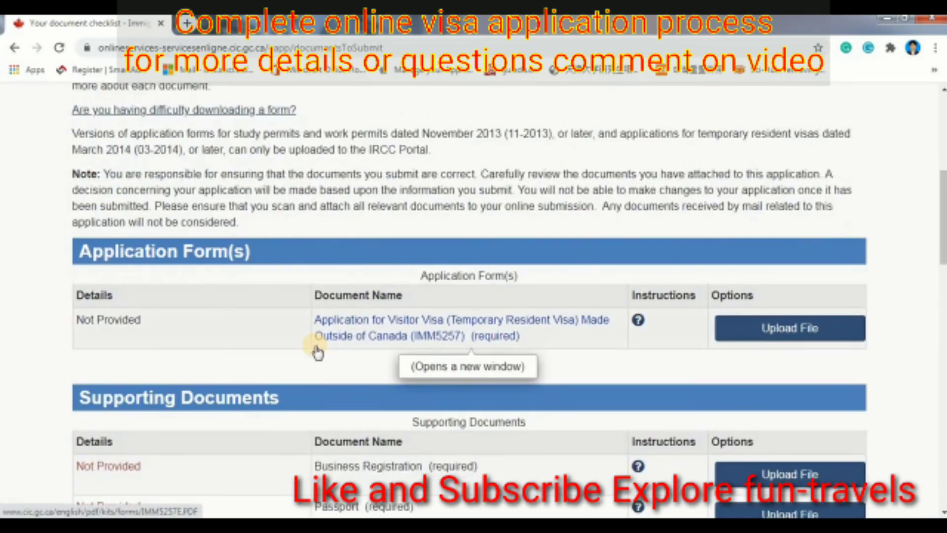
pyautogui.scroll(-1, 312, 349)
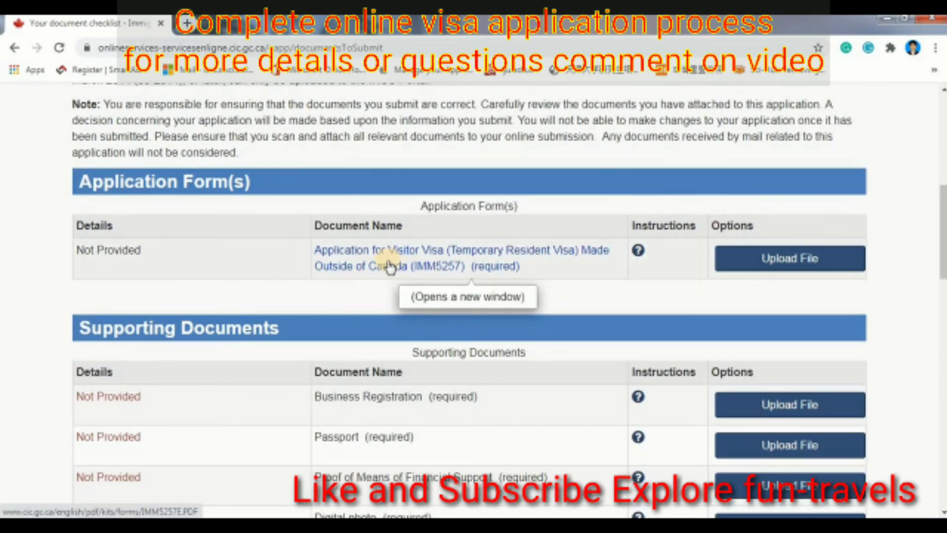
pyautogui.scroll(-7, 394, 301)
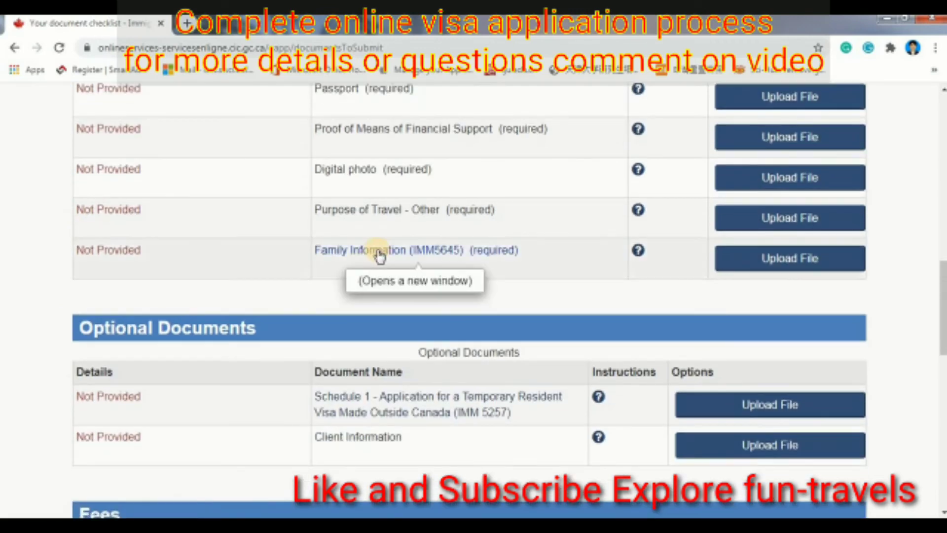
pyautogui.scroll(8, 371, 278)
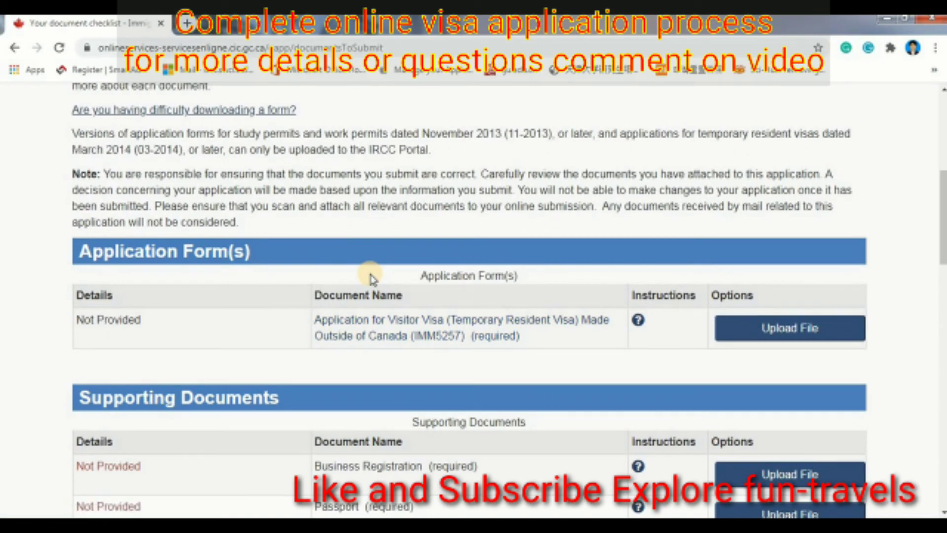
pyautogui.scroll(-10, 371, 279)
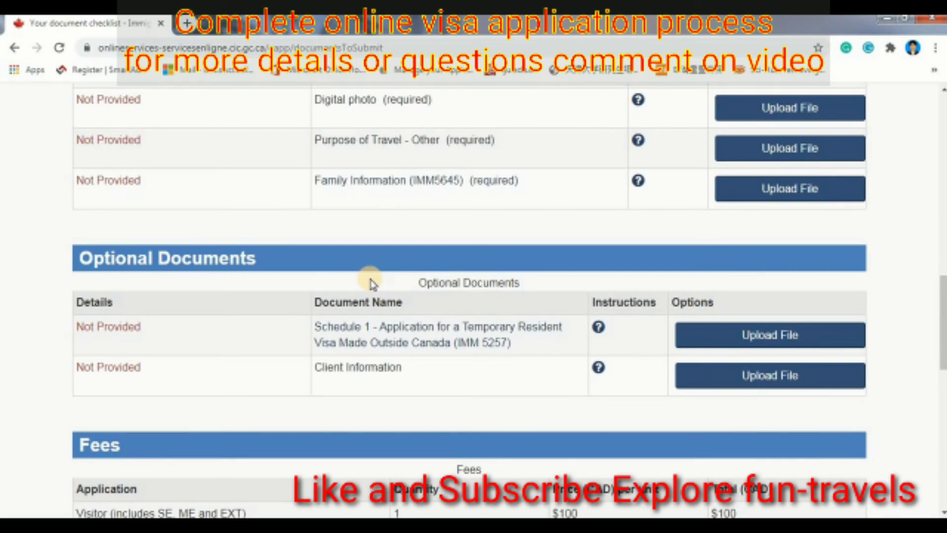
# Download the visitor visa application form (IMM5257) and the Family Information form (IMM5645) from the document checklist.
pyautogui.scroll(10, 374, 291)
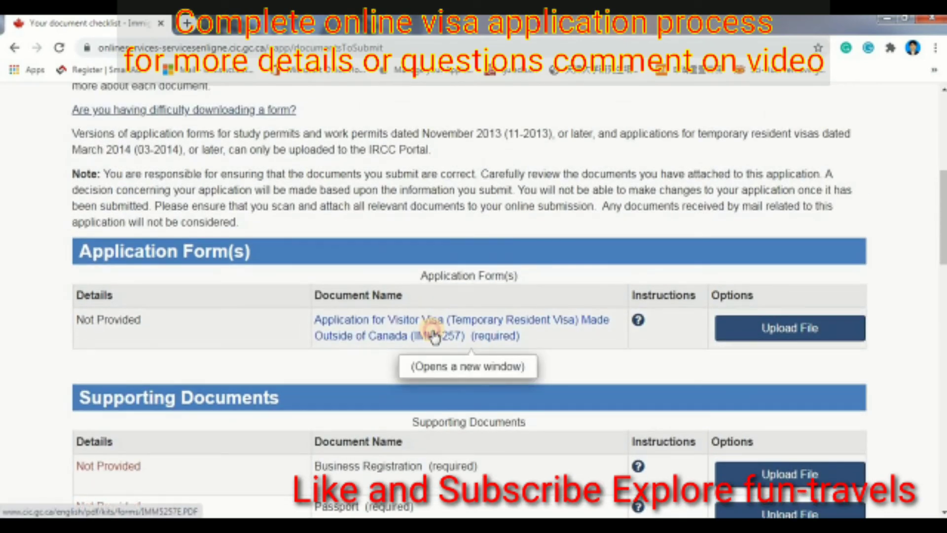
pyautogui.click(434, 336)
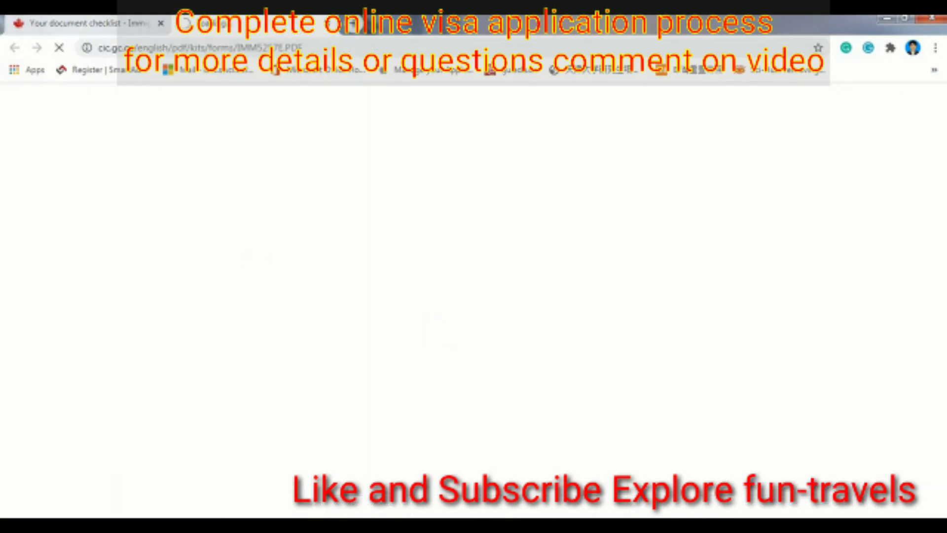
pyautogui.click(78, 23)
pyautogui.scroll(-1, 331, 398)
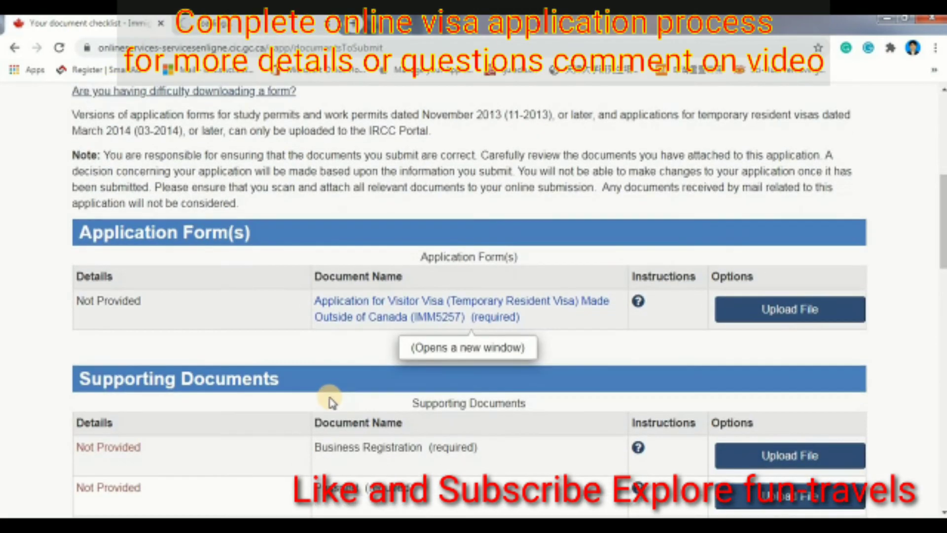
pyautogui.scroll(-5, 331, 401)
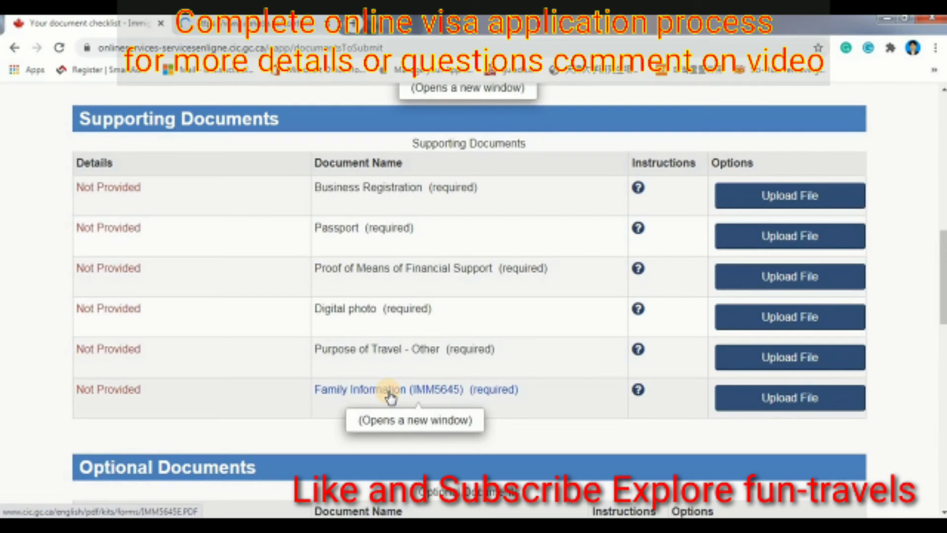
pyautogui.click(389, 393)
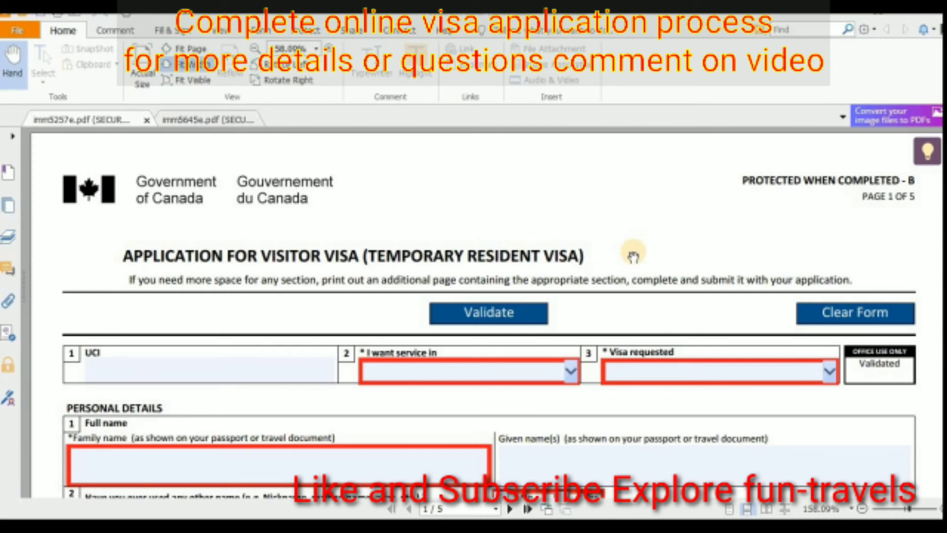
# In Foxit Reader, look through page 1 of the visitor visa application form imm5257e.pdf, from the service fields to the marital status section.
pyautogui.scroll(-2, 639, 239)
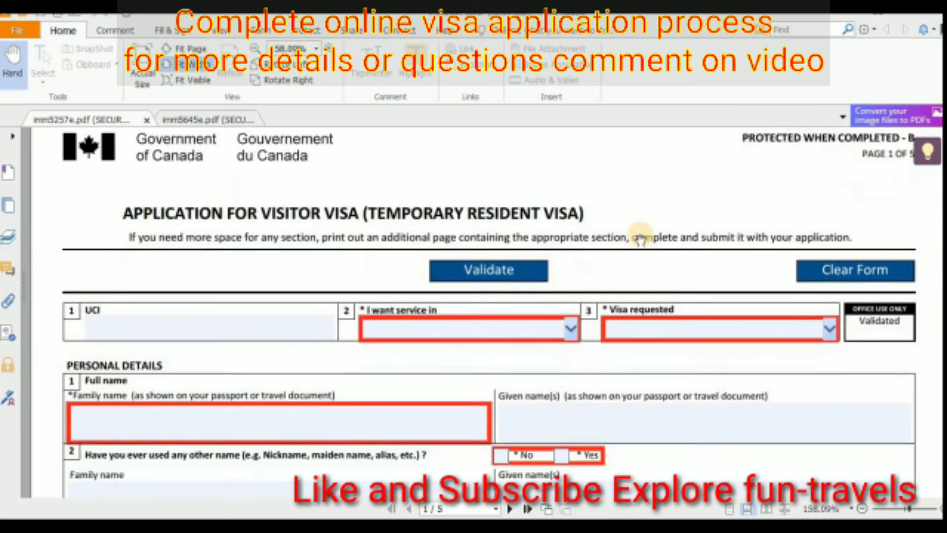
pyautogui.scroll(-3, 641, 239)
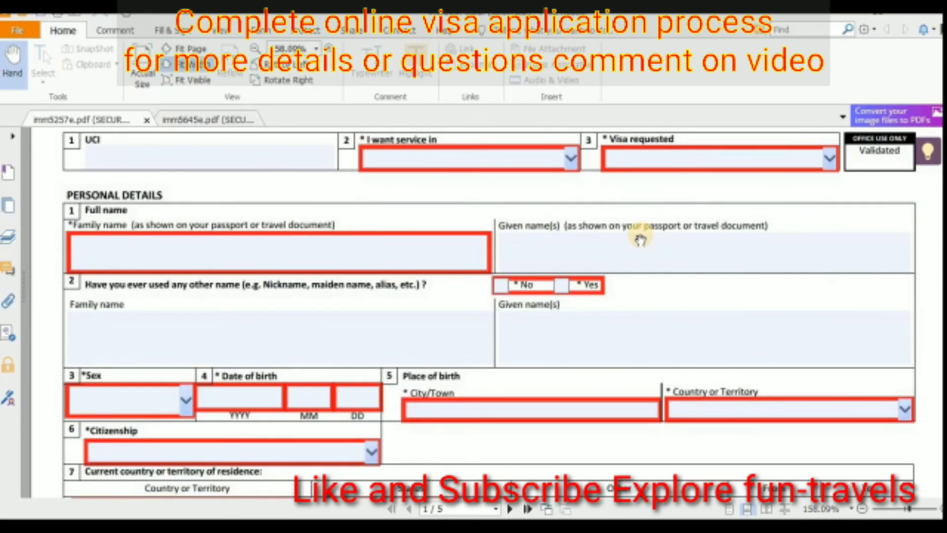
pyautogui.scroll(-4, 640, 240)
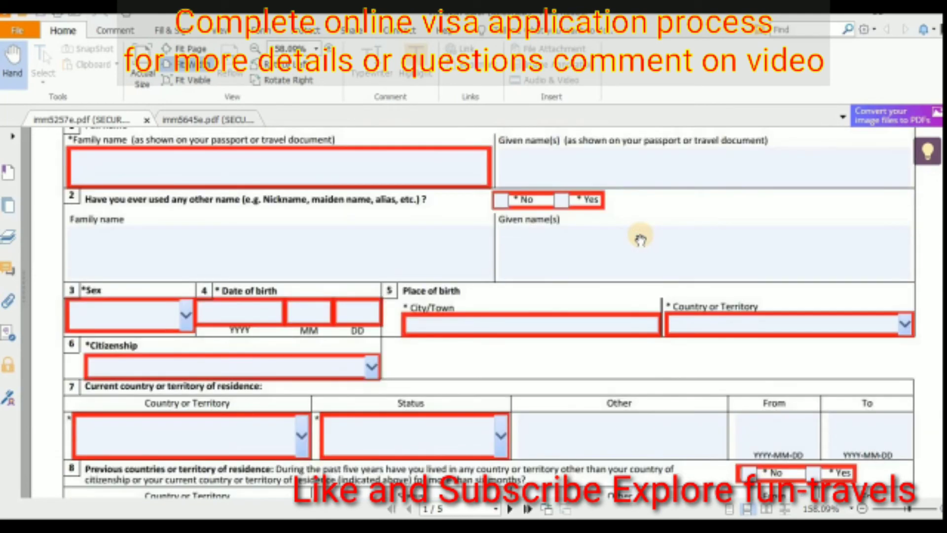
pyautogui.scroll(-1, 640, 239)
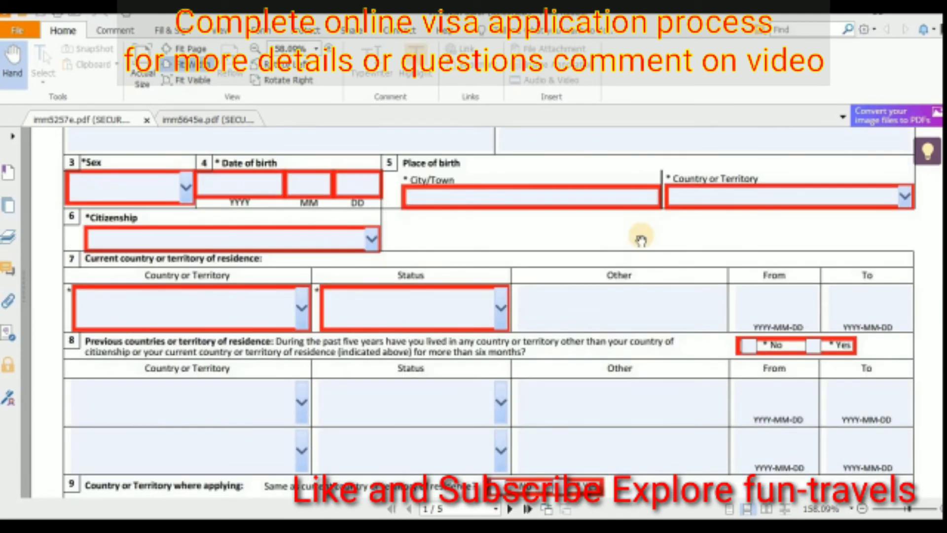
pyautogui.scroll(-4, 640, 239)
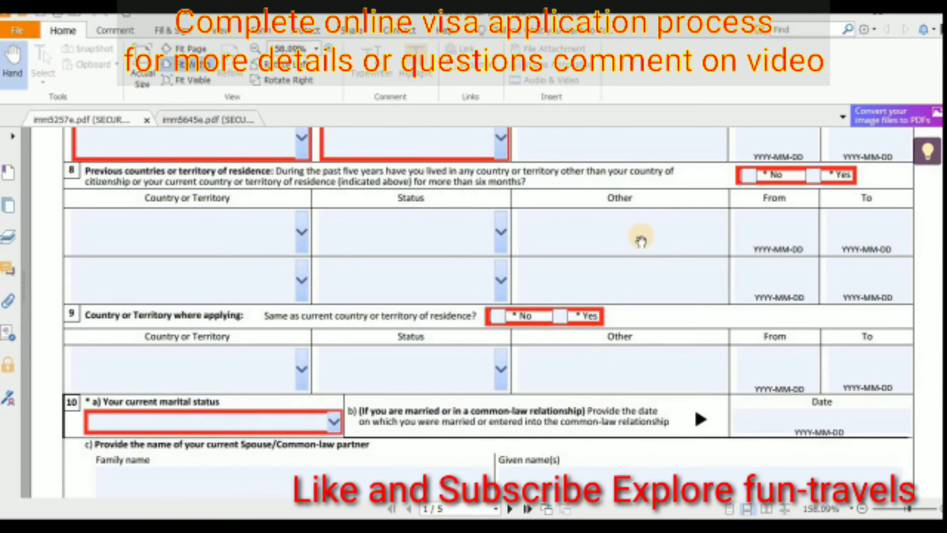
pyautogui.scroll(-3, 640, 240)
pyautogui.scroll(-2, 641, 241)
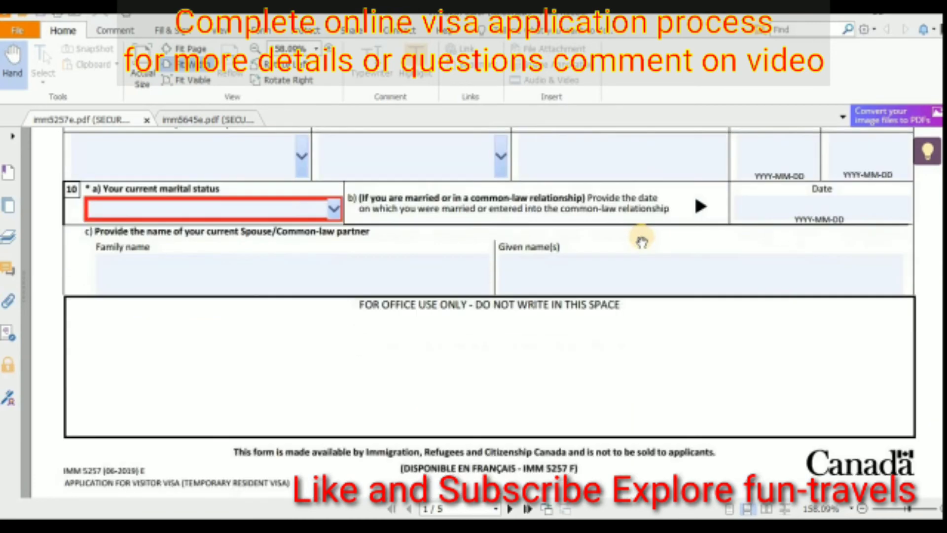
# Look through the Family Information form imm5645e.pdf, covering Section A, Section B on children and Section C on brothers and sisters.
pyautogui.hotkey('ctrl', 'Tab')
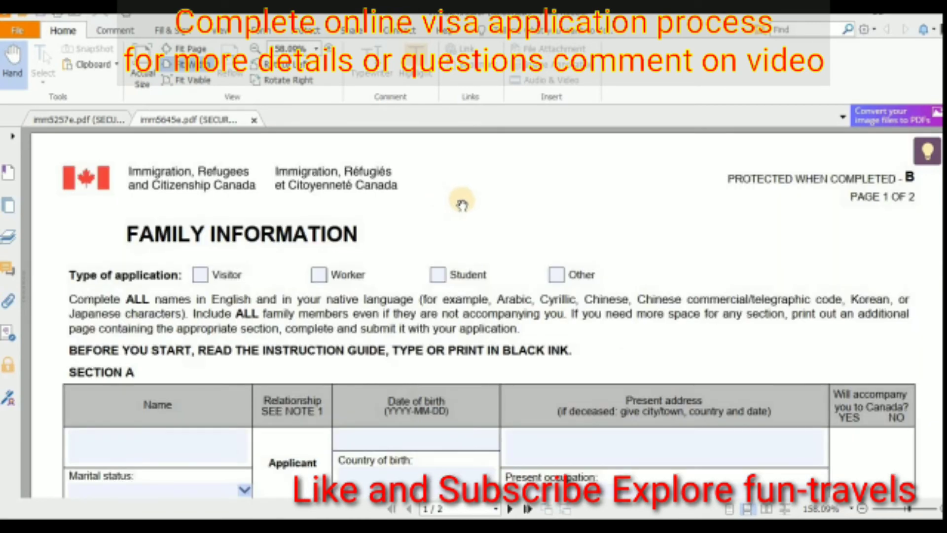
pyautogui.scroll(-3, 462, 205)
pyautogui.scroll(2, 463, 205)
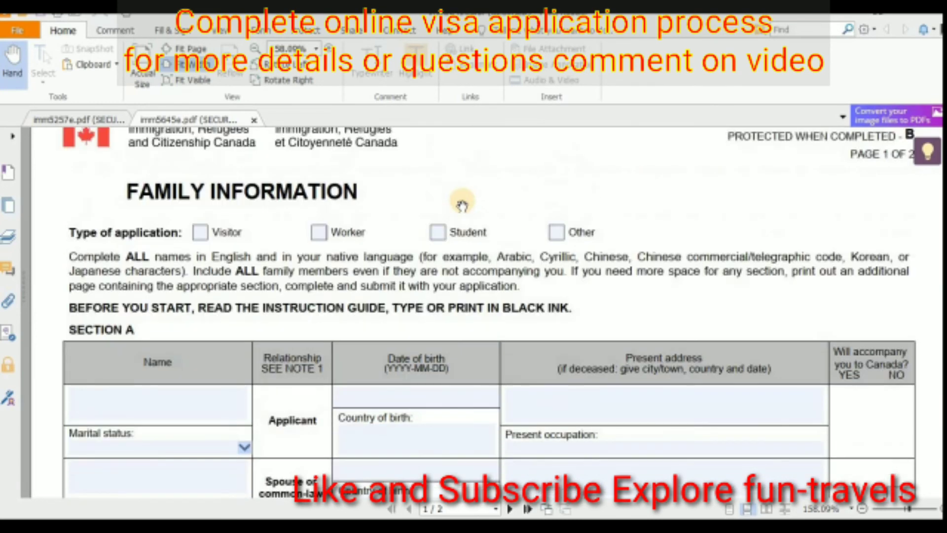
pyautogui.scroll(-3, 464, 206)
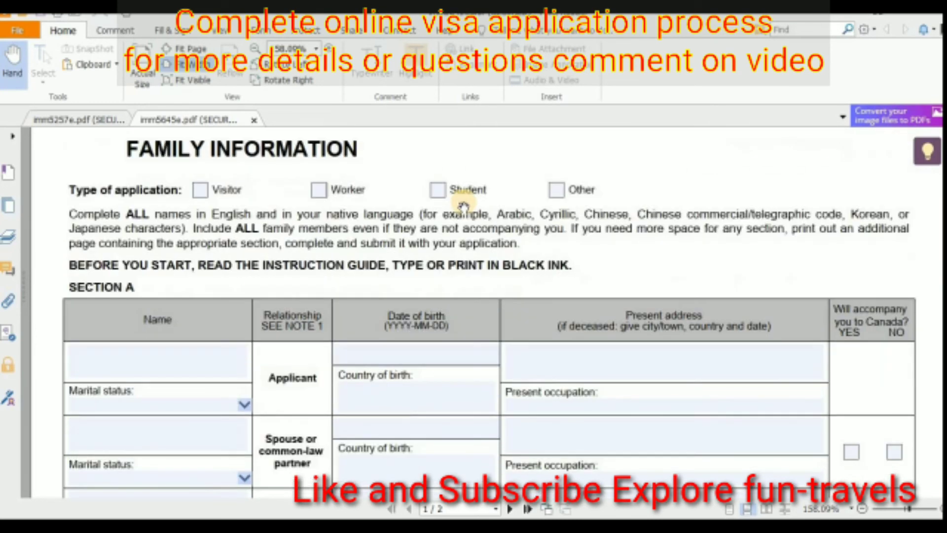
pyautogui.scroll(-2, 464, 206)
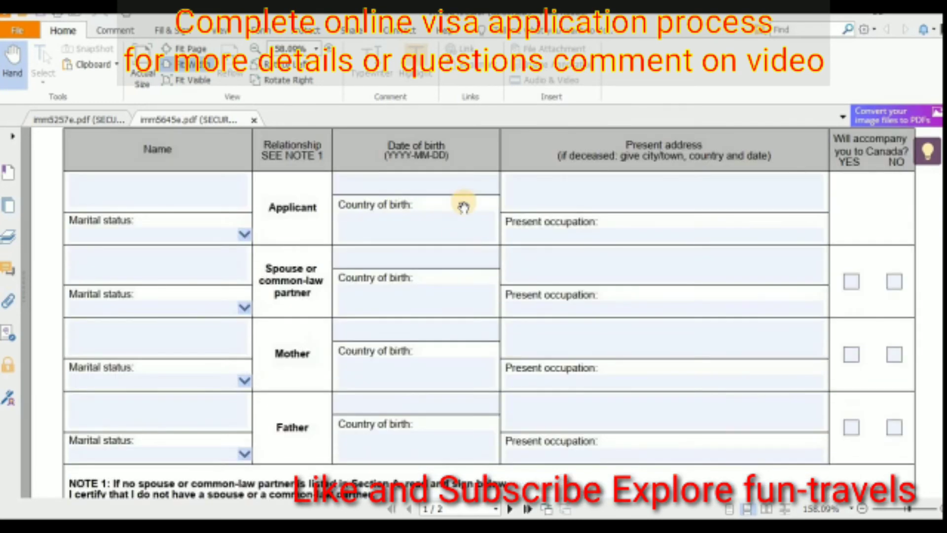
pyautogui.scroll(-1, 465, 207)
pyautogui.scroll(-4, 465, 208)
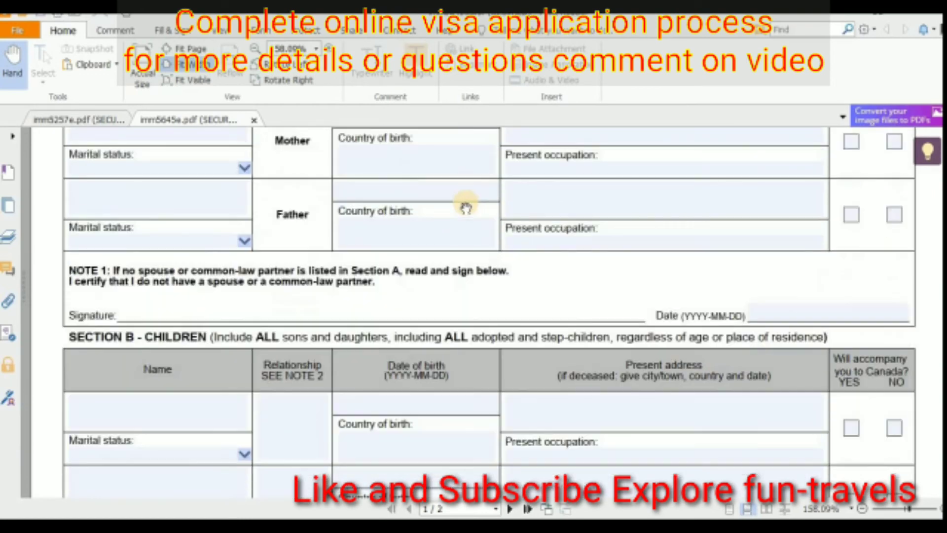
pyautogui.scroll(-12, 466, 207)
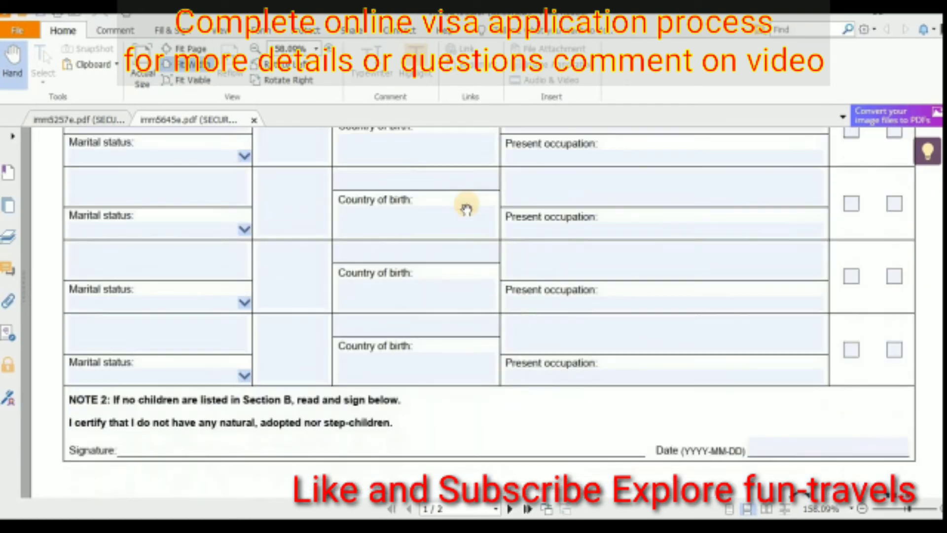
pyautogui.scroll(-10, 466, 207)
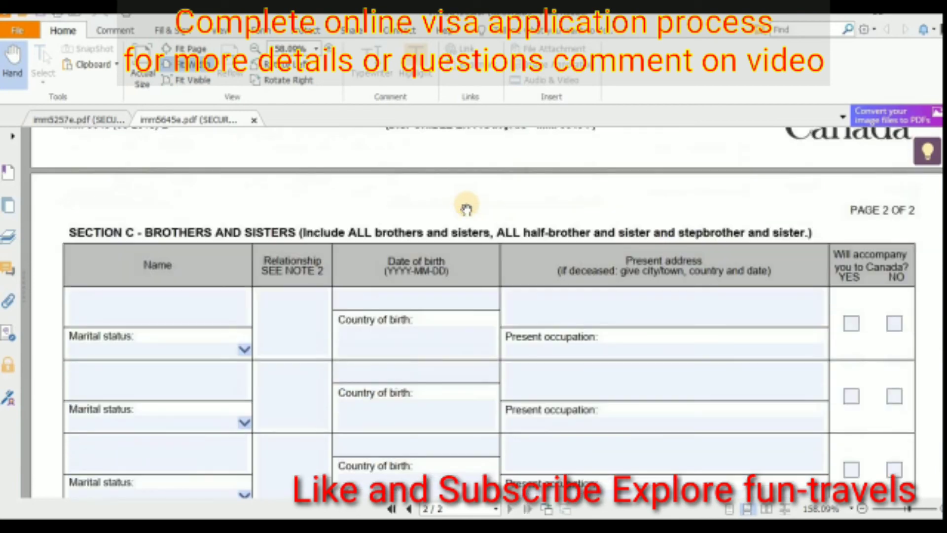
pyautogui.scroll(-5, 467, 210)
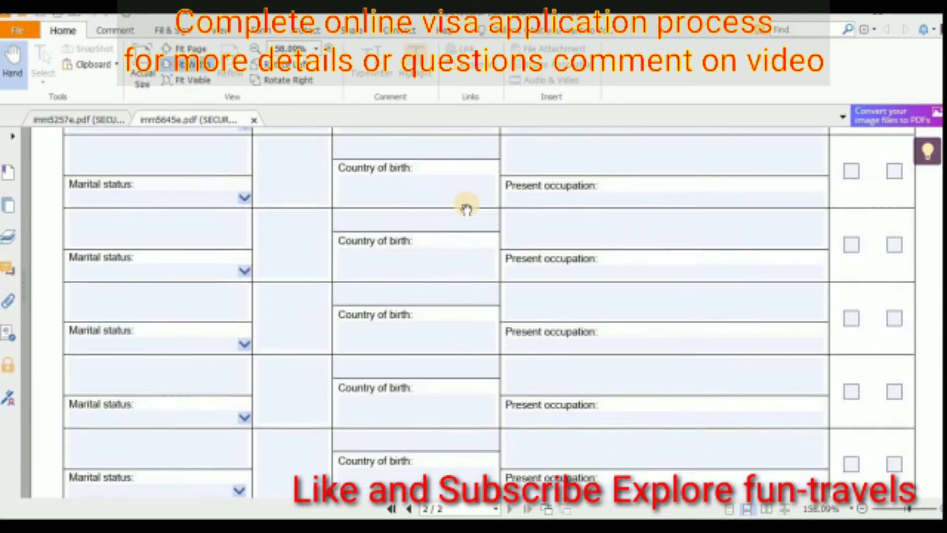
pyautogui.scroll(-3, 466, 207)
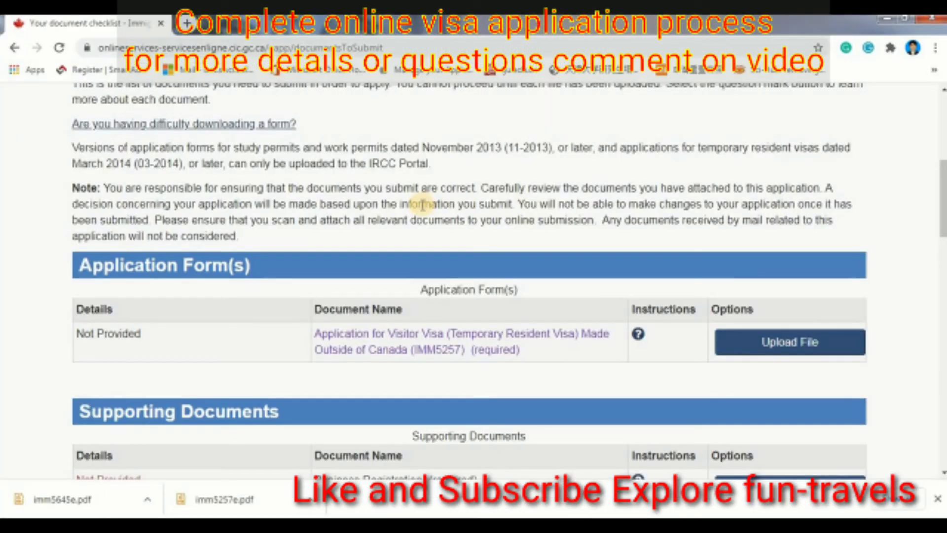
# Return to the document checklist in the browser and look over the required supporting documents.
pyautogui.scroll(-3, 422, 197)
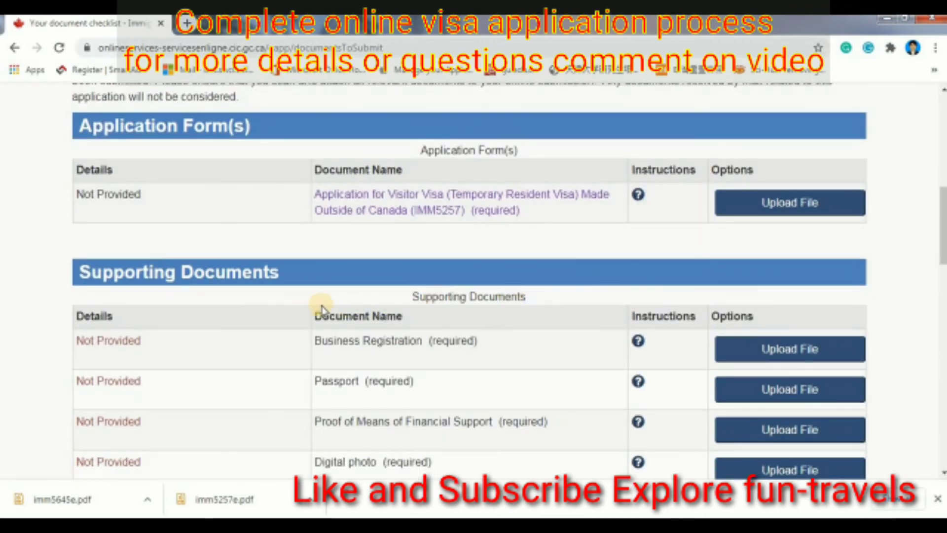
pyautogui.scroll(-2, 687, 275)
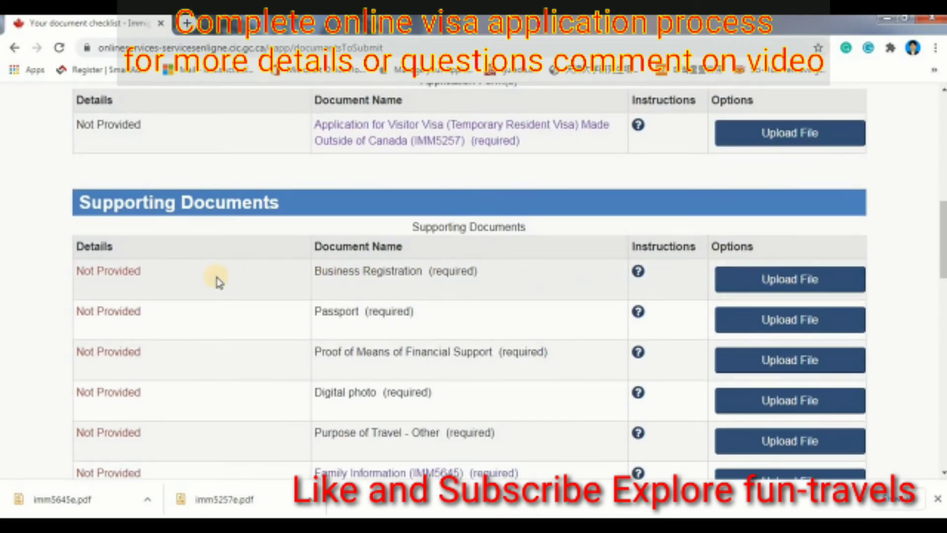